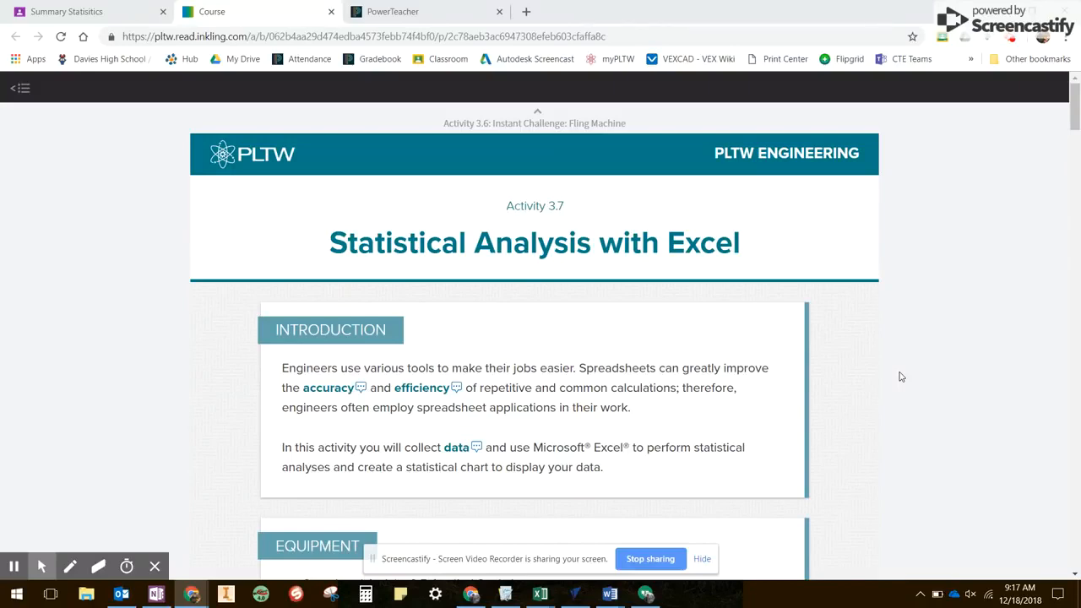
- Review the Activity 3.7 sample table and procedure steps through step 5 on the course page, checking the 3.7 Sample workbook in Excel alongside
scroll(900, 377, down, 10)
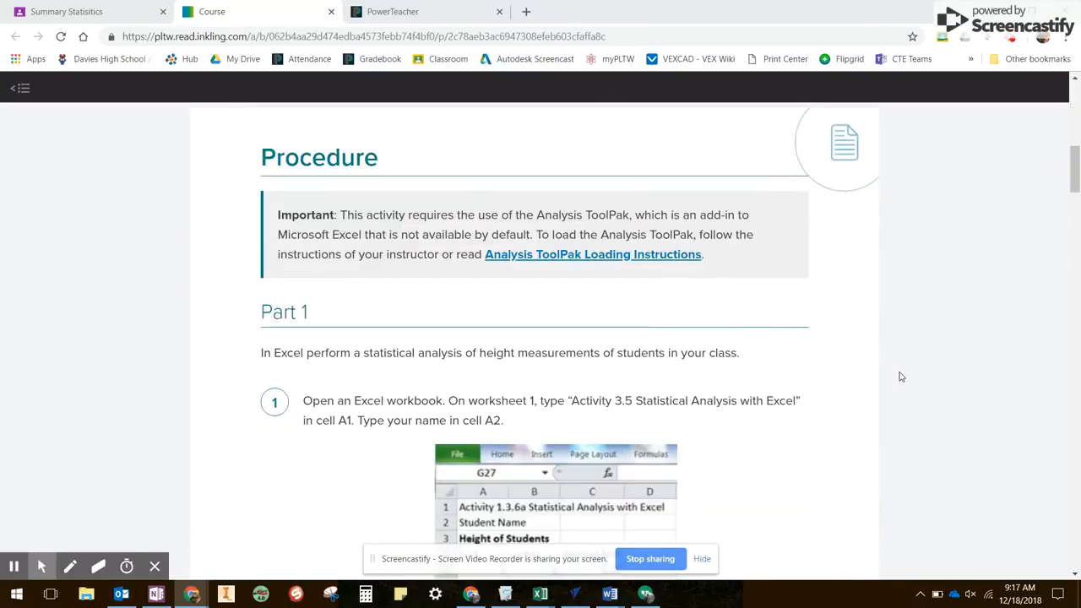
scroll(900, 377, down, 4)
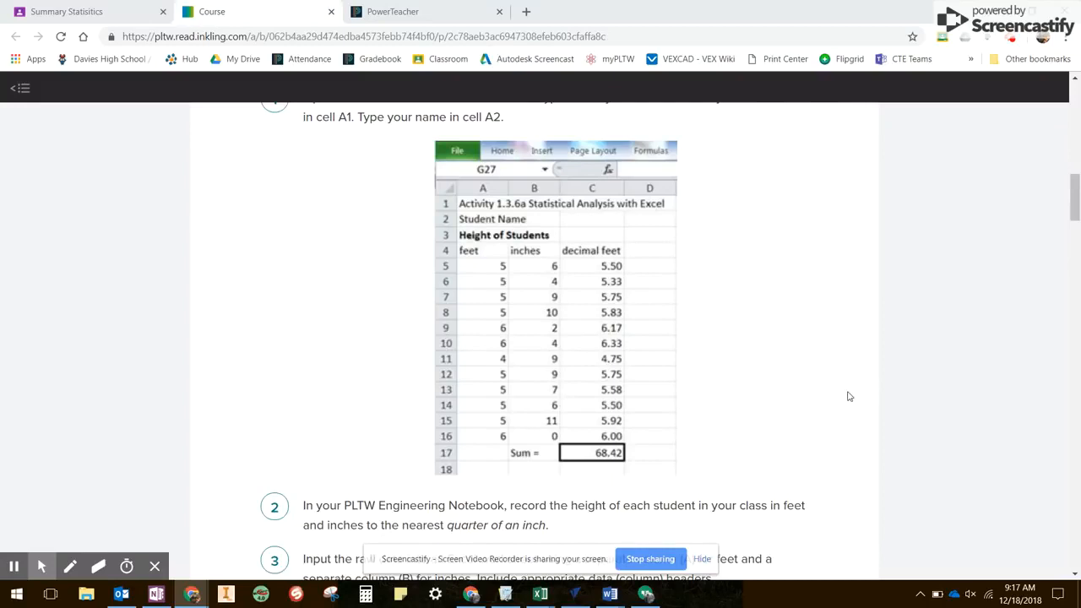
scroll(771, 355, down, 1)
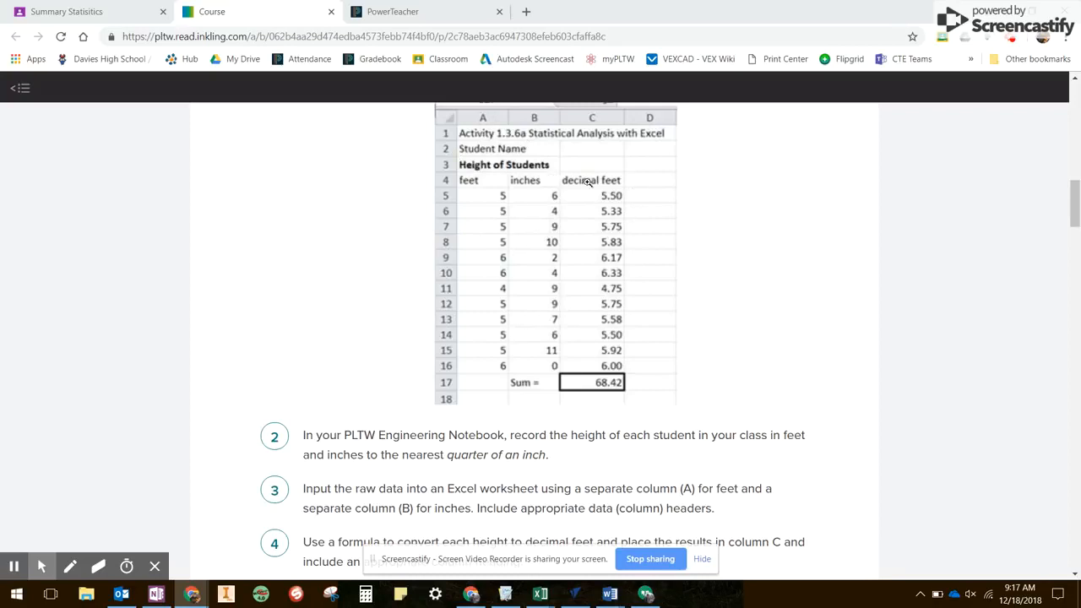
mouse_move(545, 594)
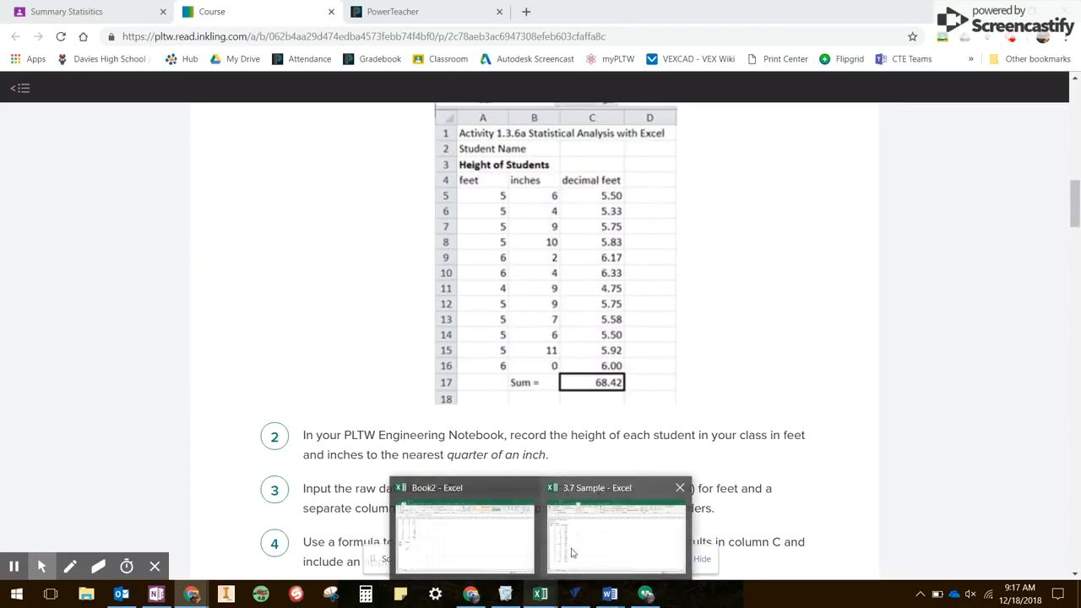
click(581, 551)
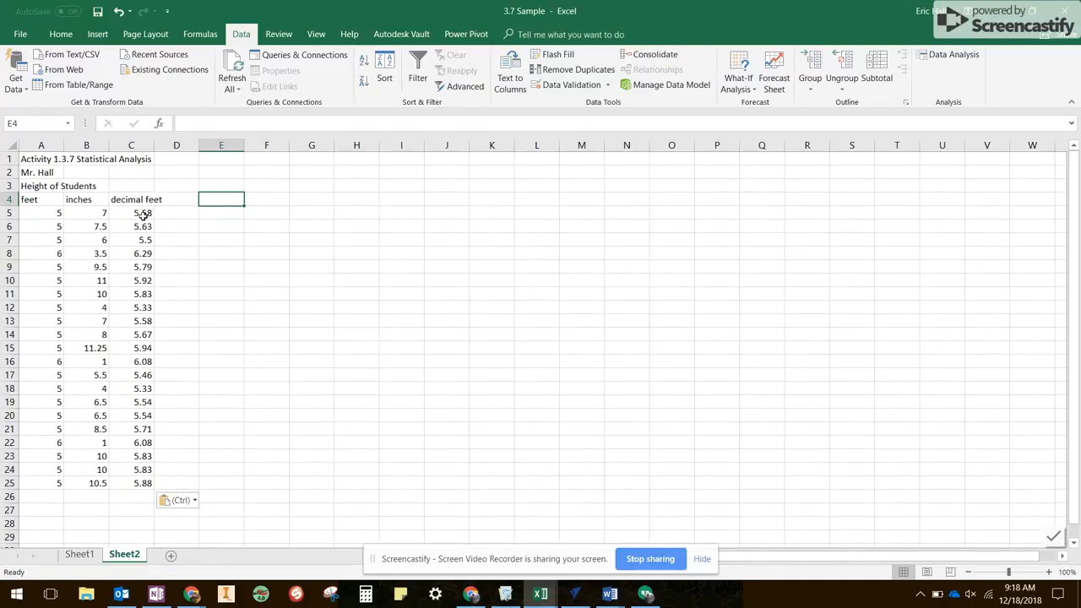
click(469, 594)
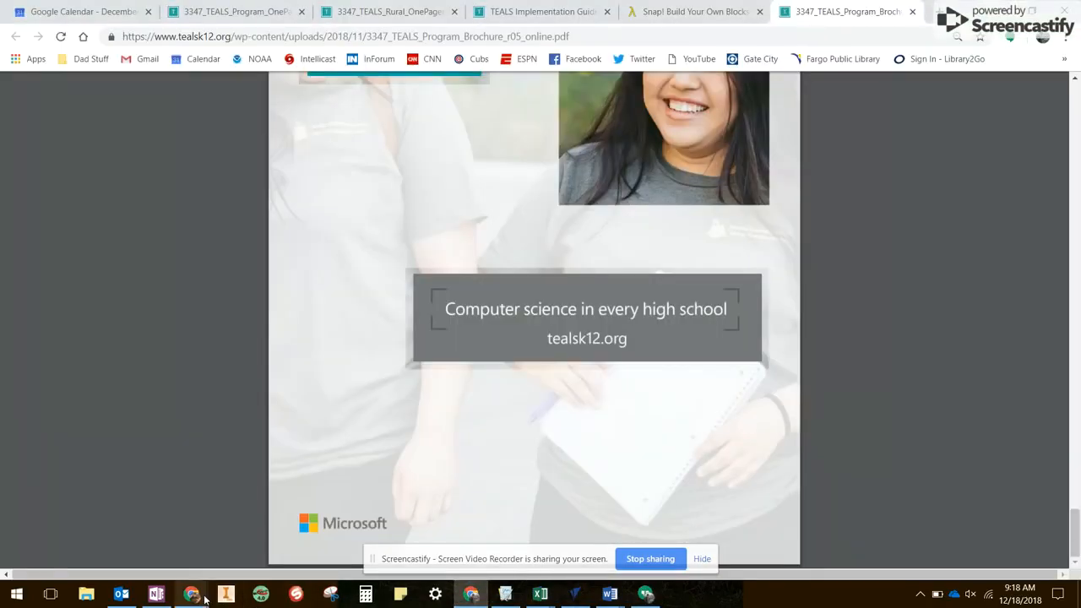
mouse_move(192, 593)
click(139, 537)
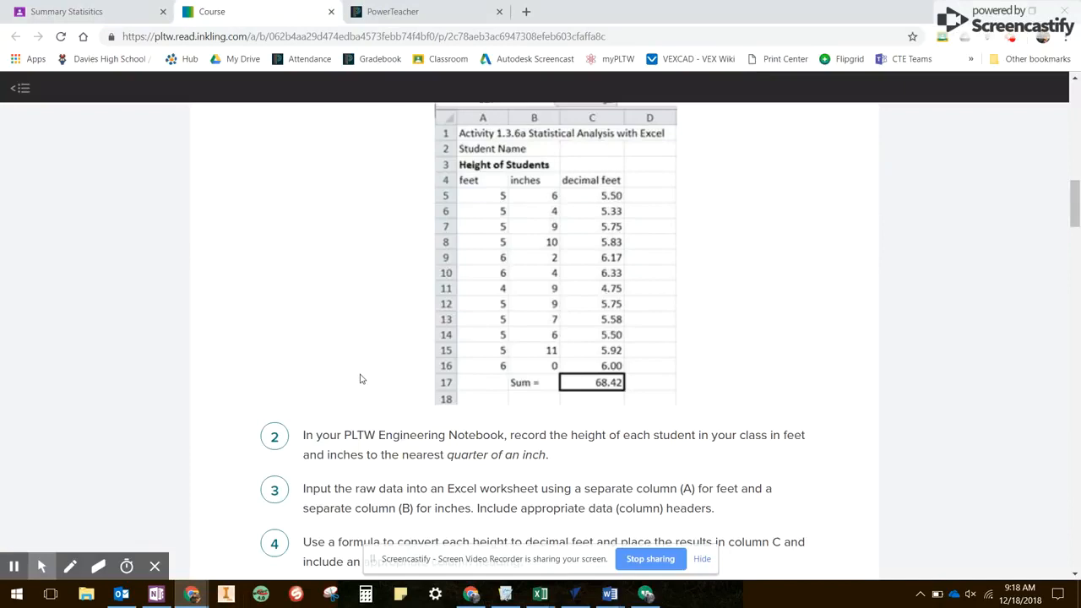
scroll(361, 378, down, 2)
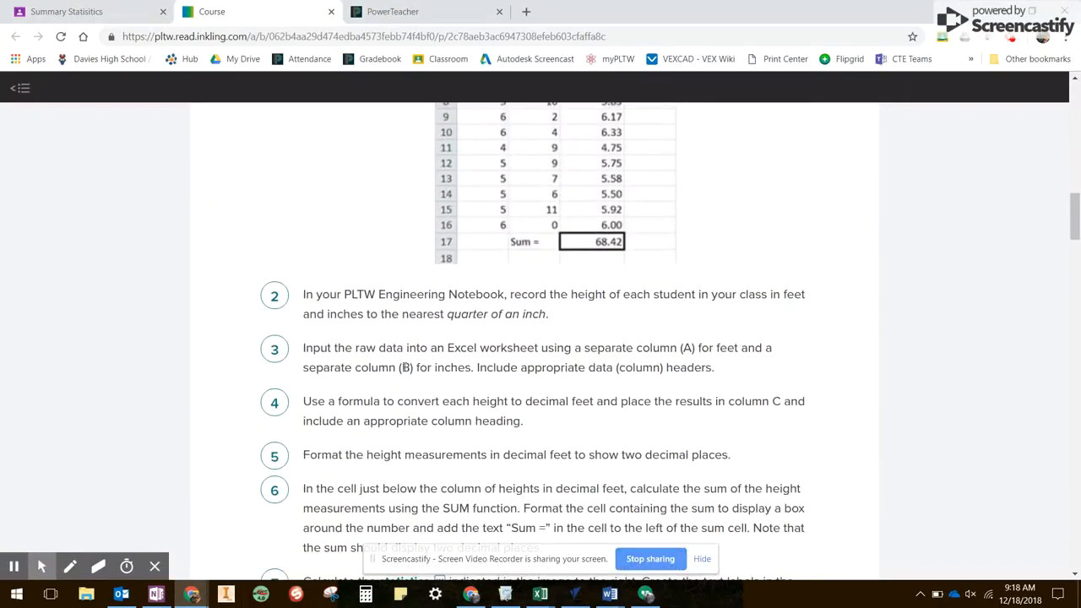
scroll(357, 306, down, 1)
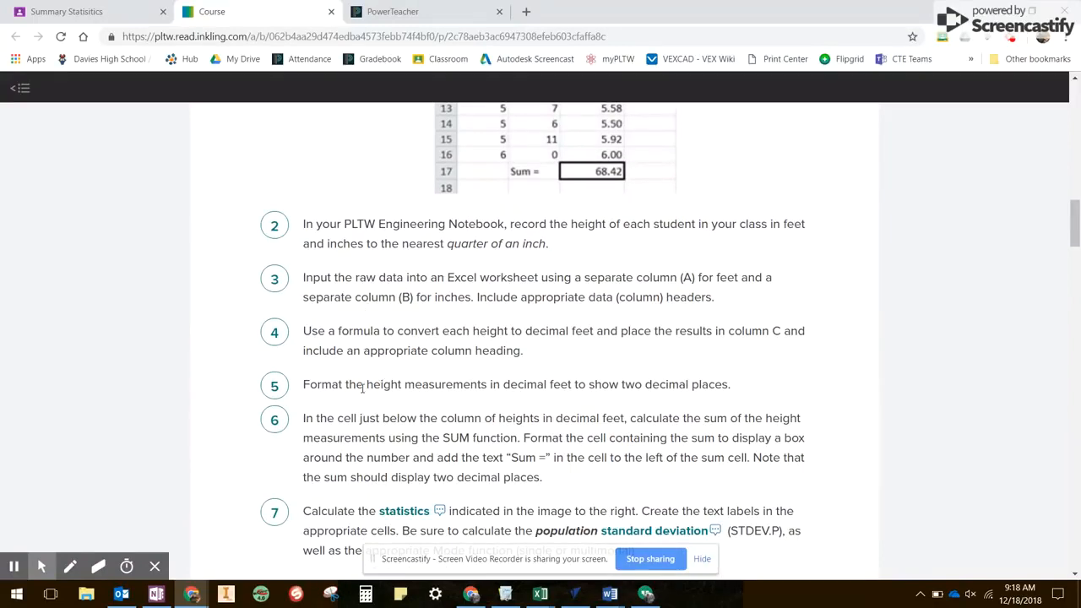
drag(306, 385, 728, 389)
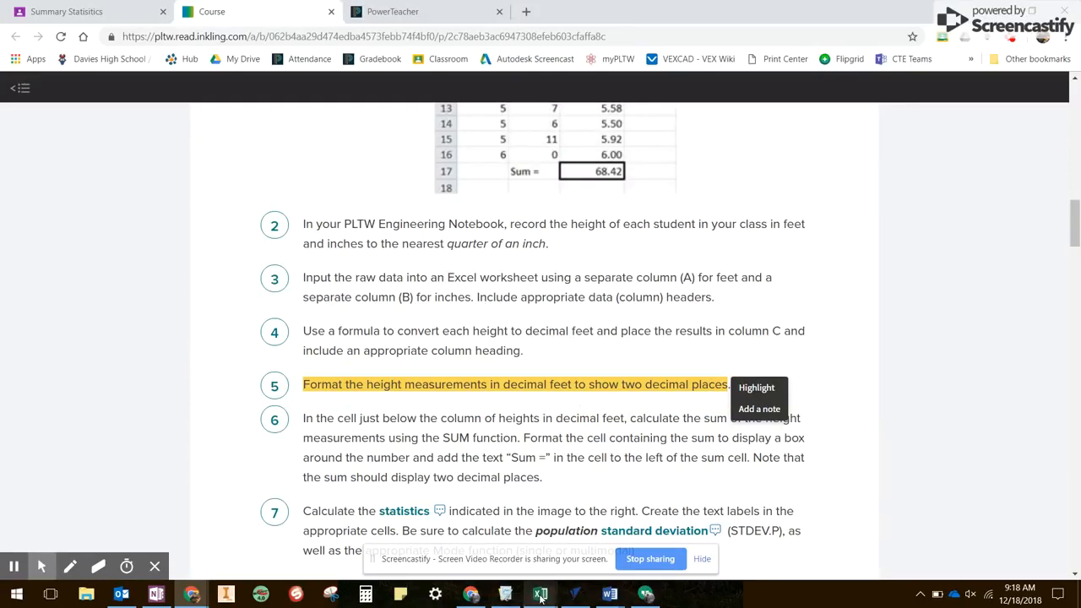
- Switch to the 3.7 Sample workbook in Excel and format the decimal feet heights in C5:C25 to show two decimal places
mouse_move(543, 597)
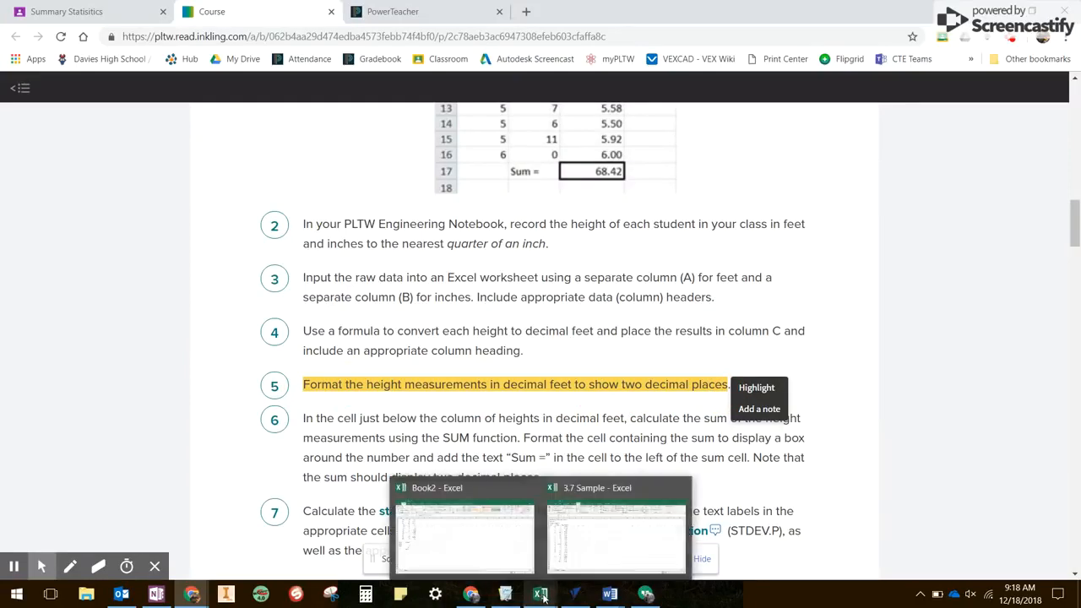
click(589, 551)
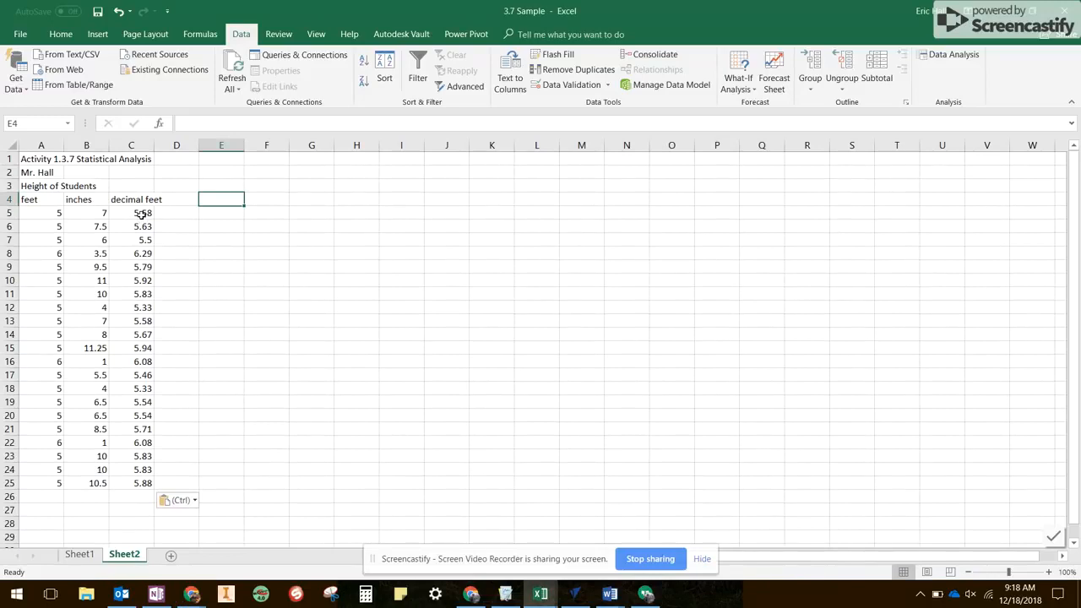
drag(141, 215, 141, 480)
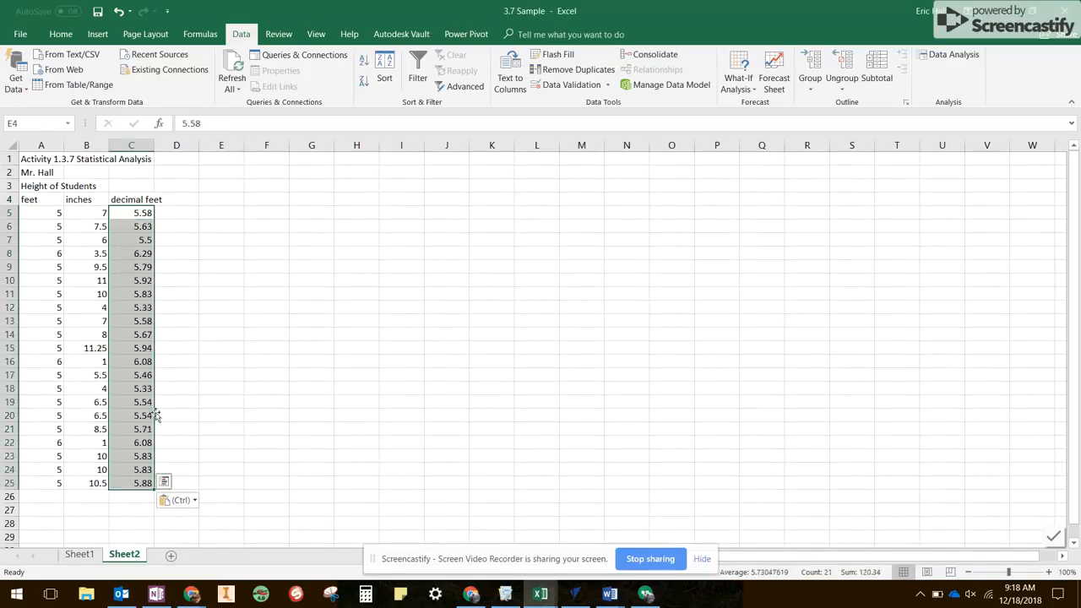
click(62, 36)
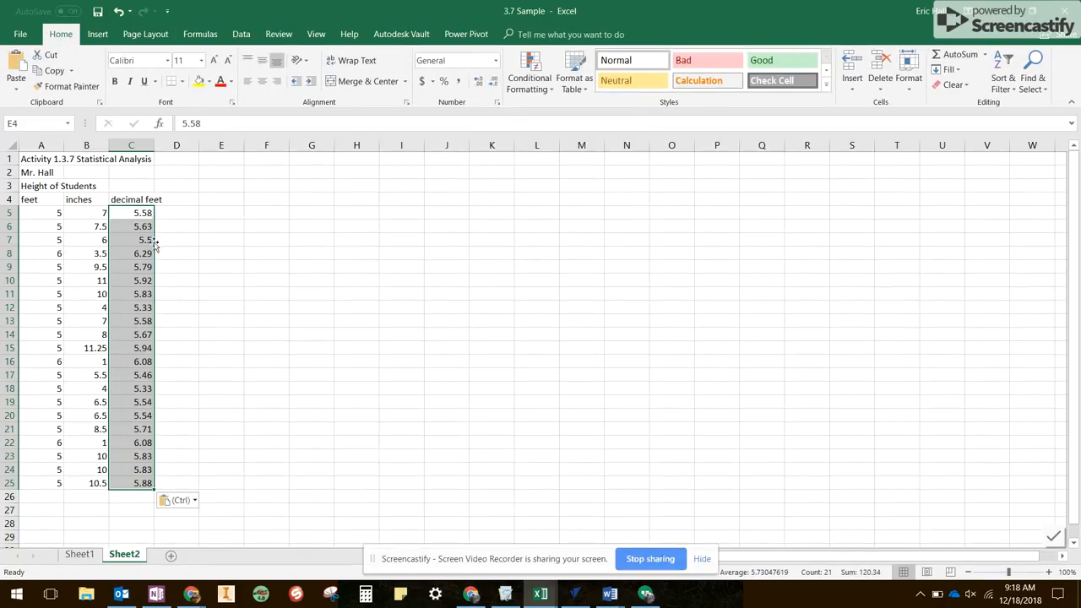
click(479, 81)
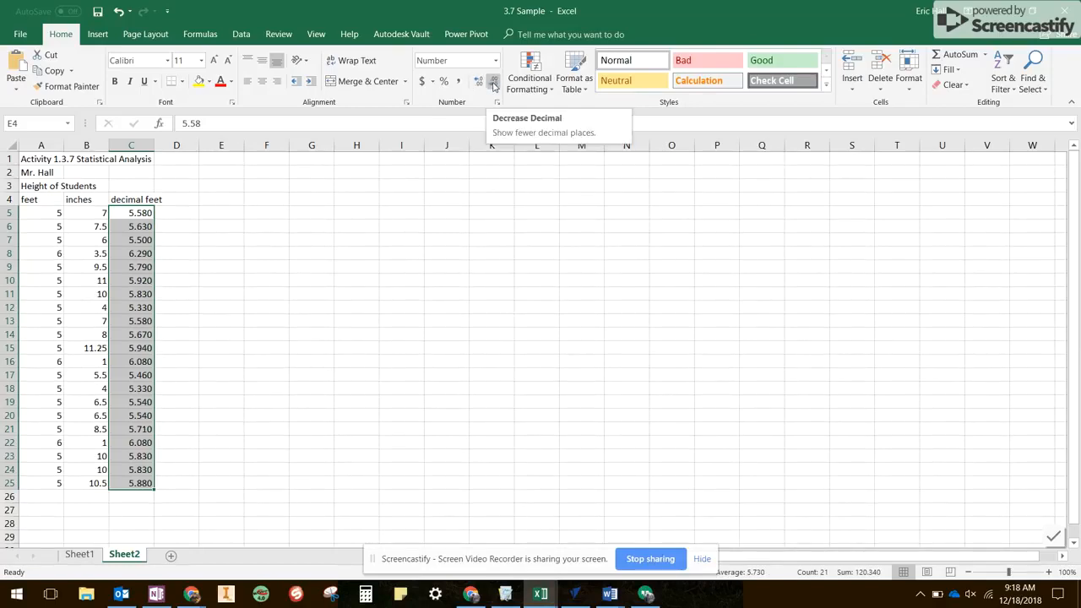
click(494, 82)
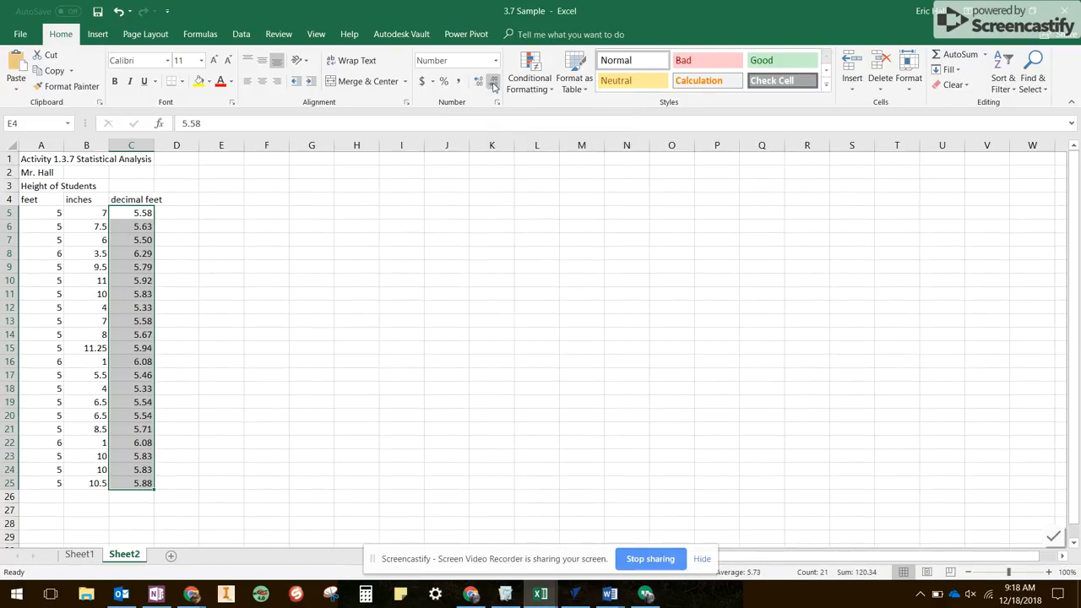
click(212, 214)
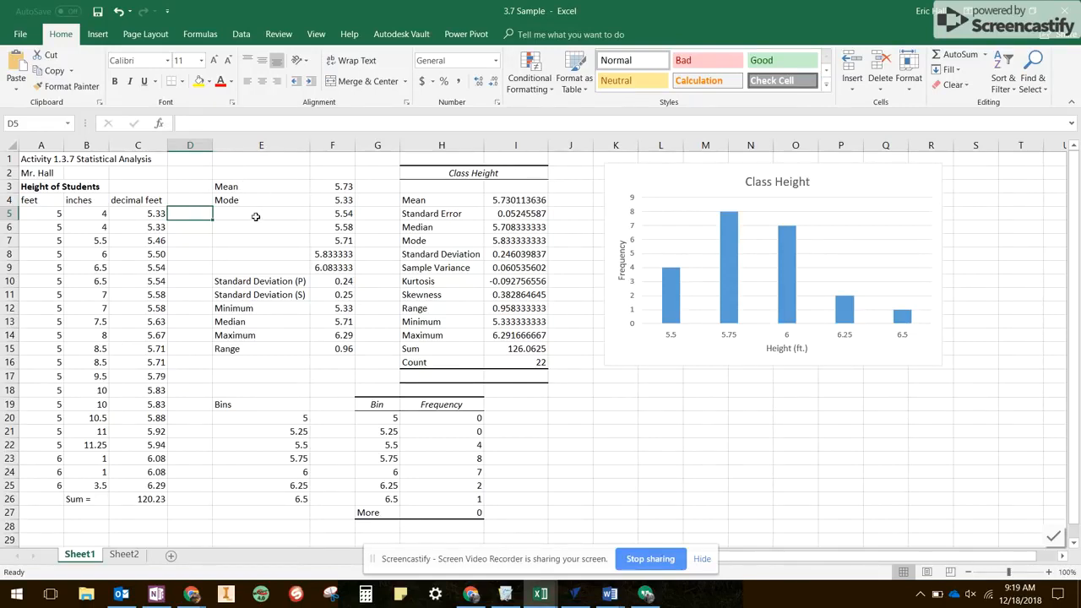
- Return to Sheet2 and make the "Height of Students" heading in cell A3 bold
click(127, 557)
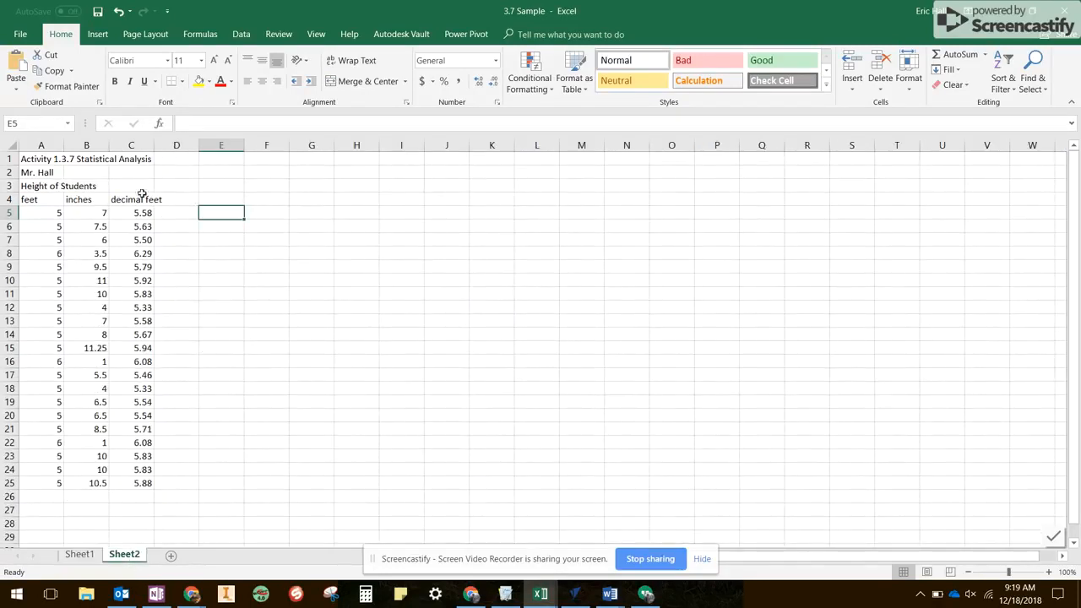
click(34, 188)
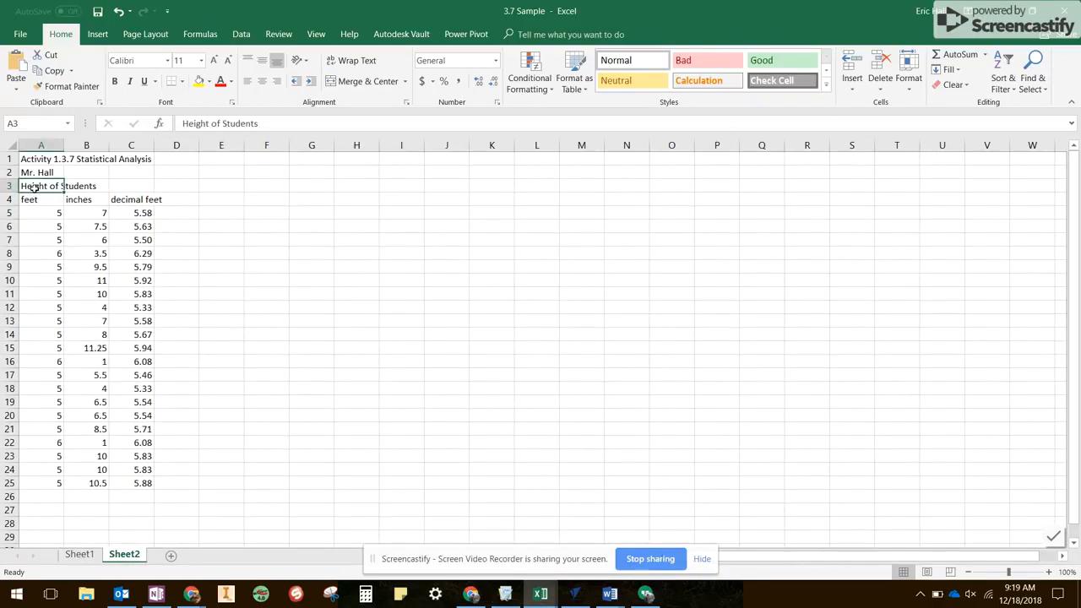
click(115, 81)
- Enter the statistic labels Mean, Median and Mode in cells E3 to E5
click(217, 187)
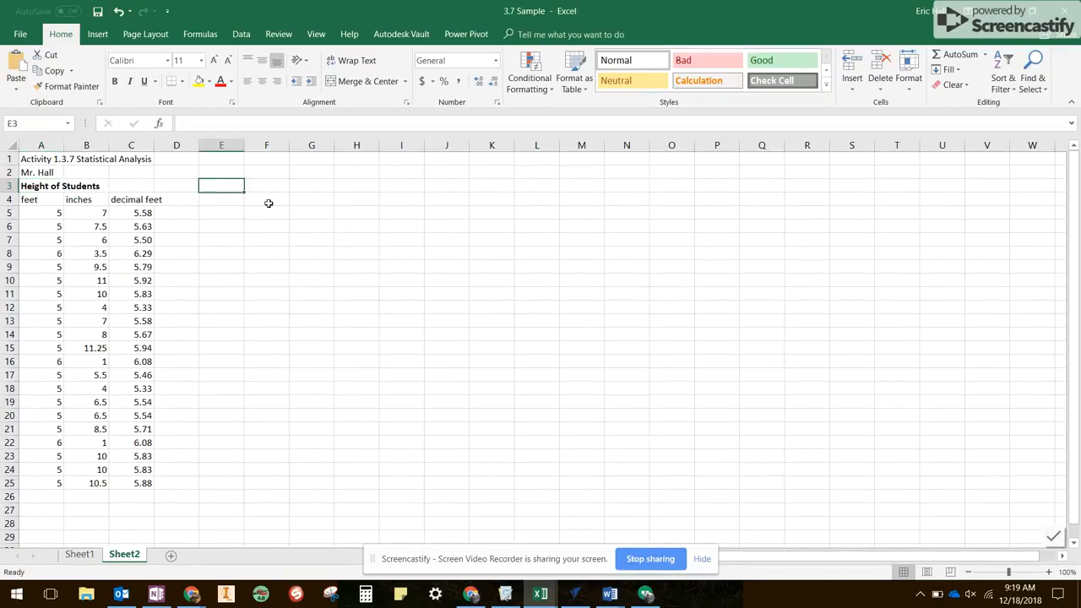
text(Mean)
key(Return)
text(Med)
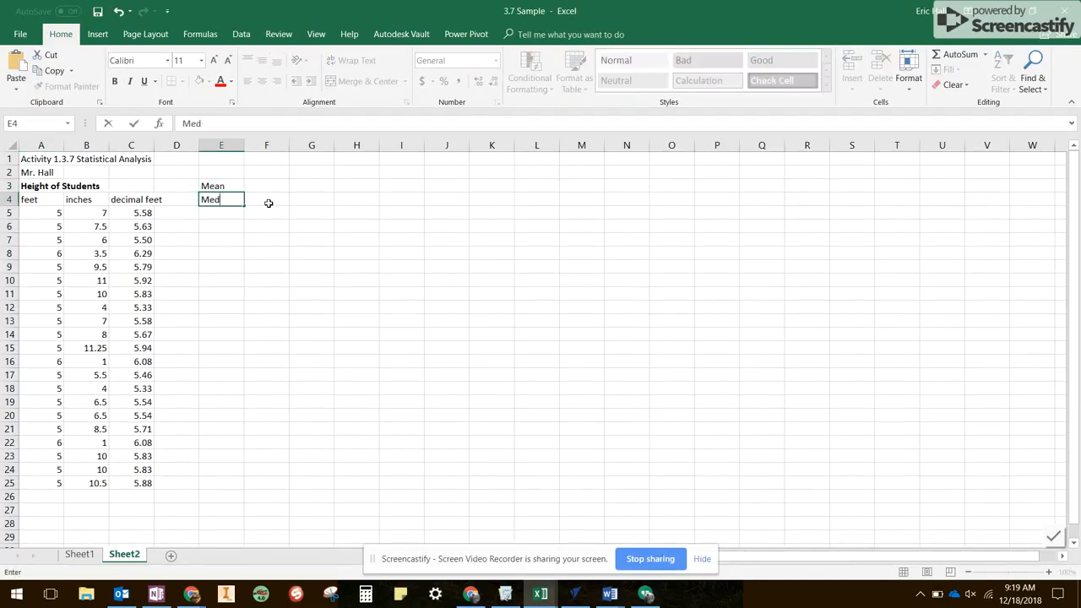
text(ian)
key(Return)
text(Mode)
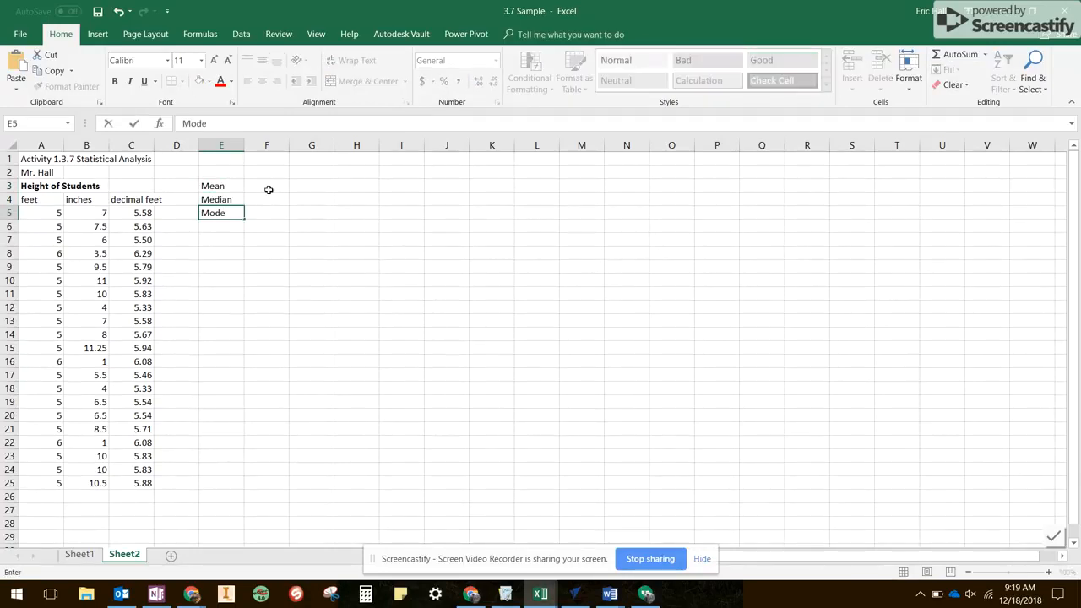
- Calculate the mean height in F3 by inserting the AVERAGE function over the decimal feet range C5:C25
click(268, 188)
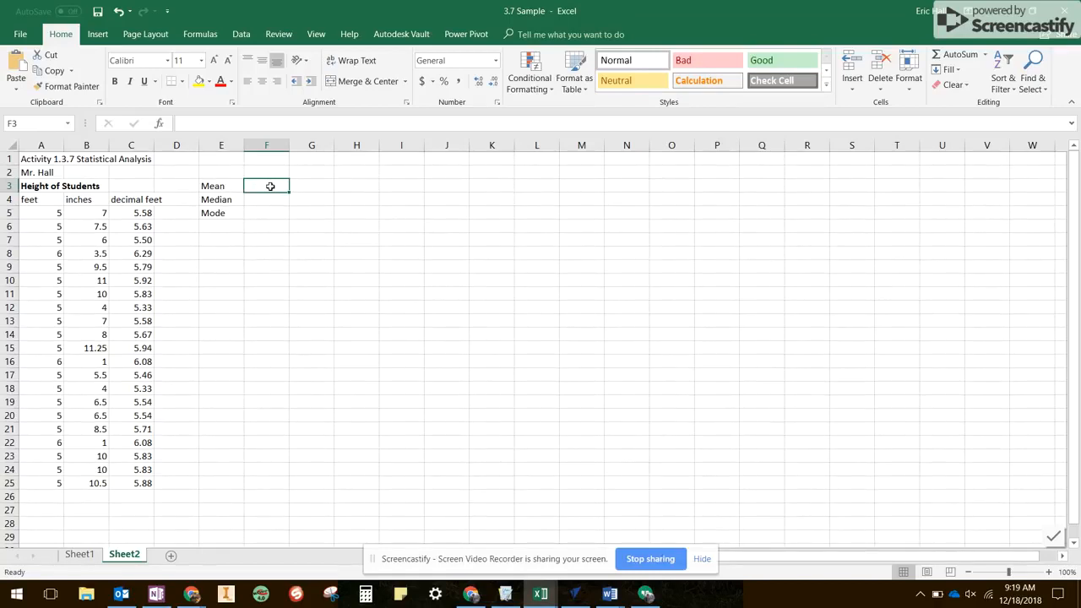
click(160, 125)
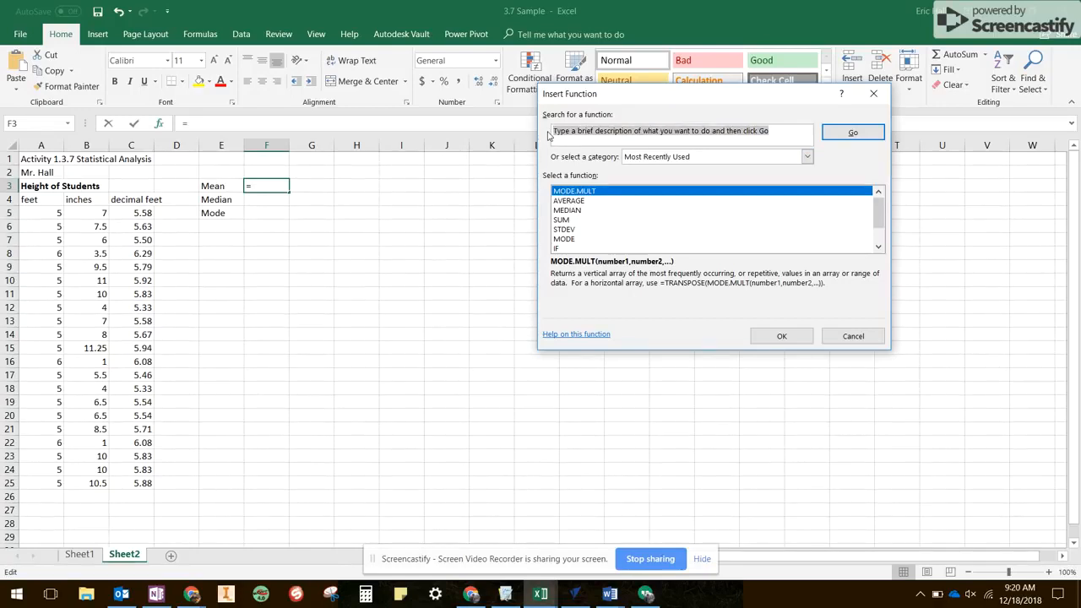
text(average)
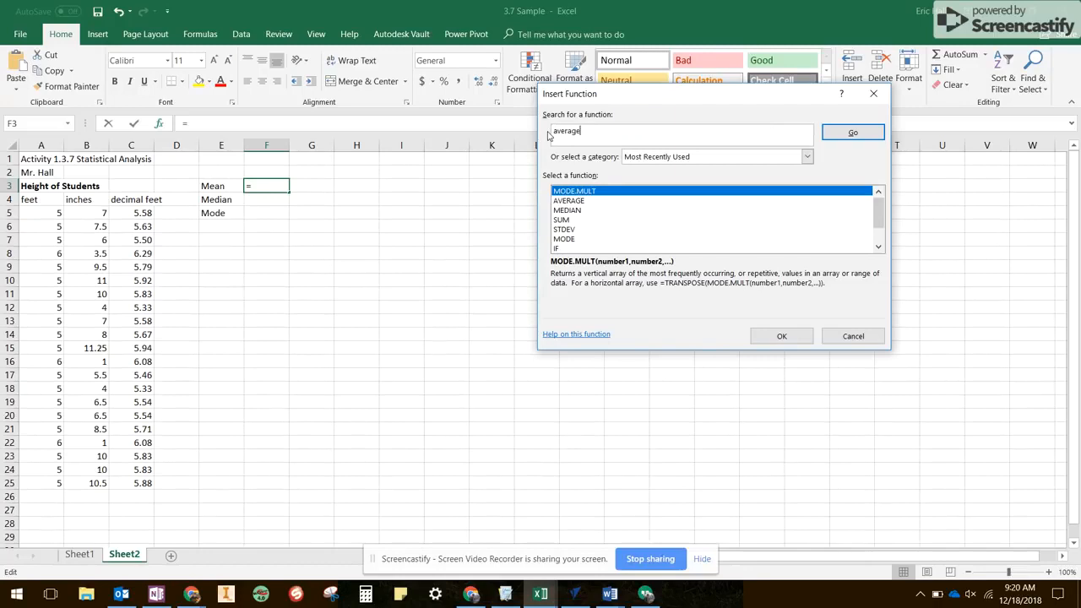
key(Return)
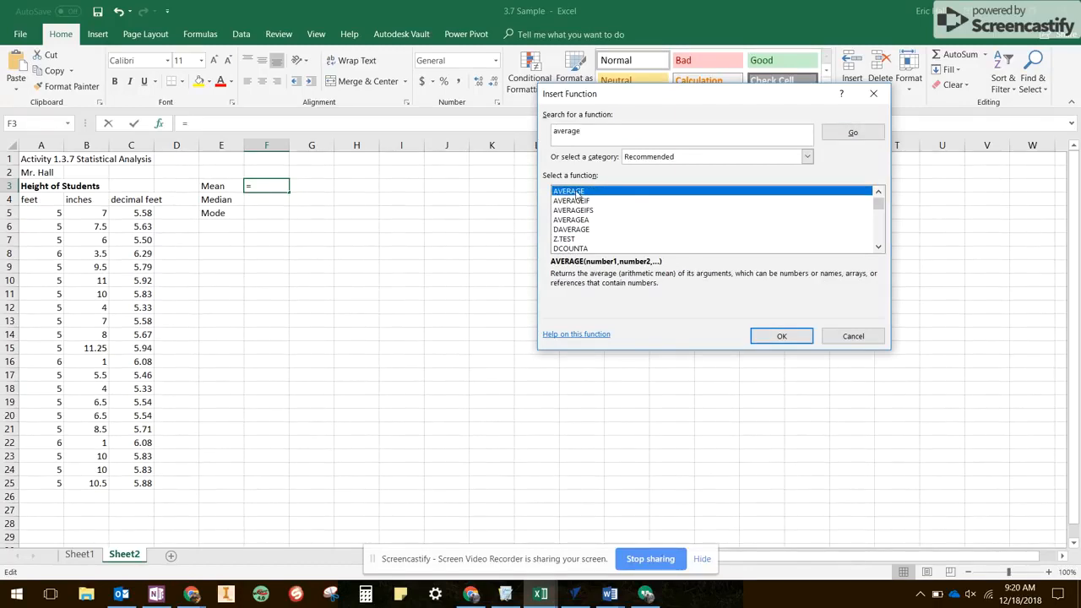
click(794, 336)
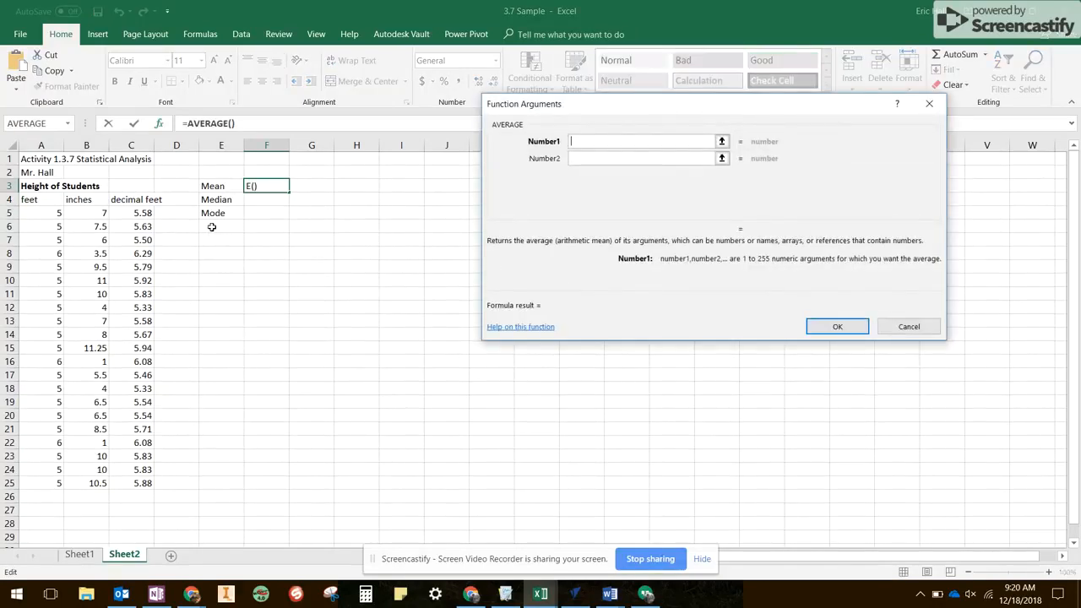
drag(143, 213, 147, 485)
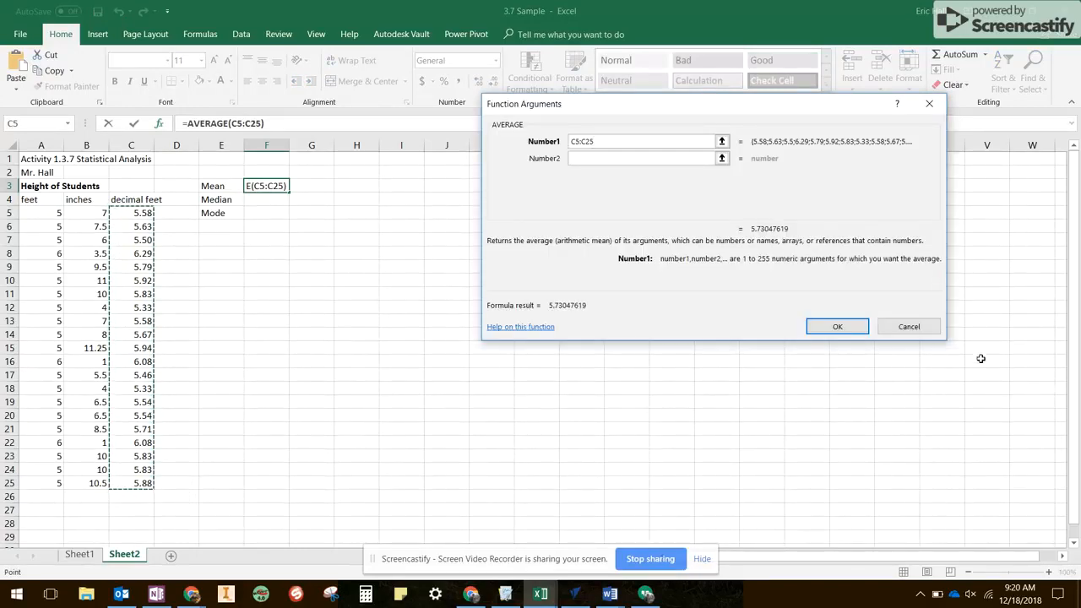
click(848, 333)
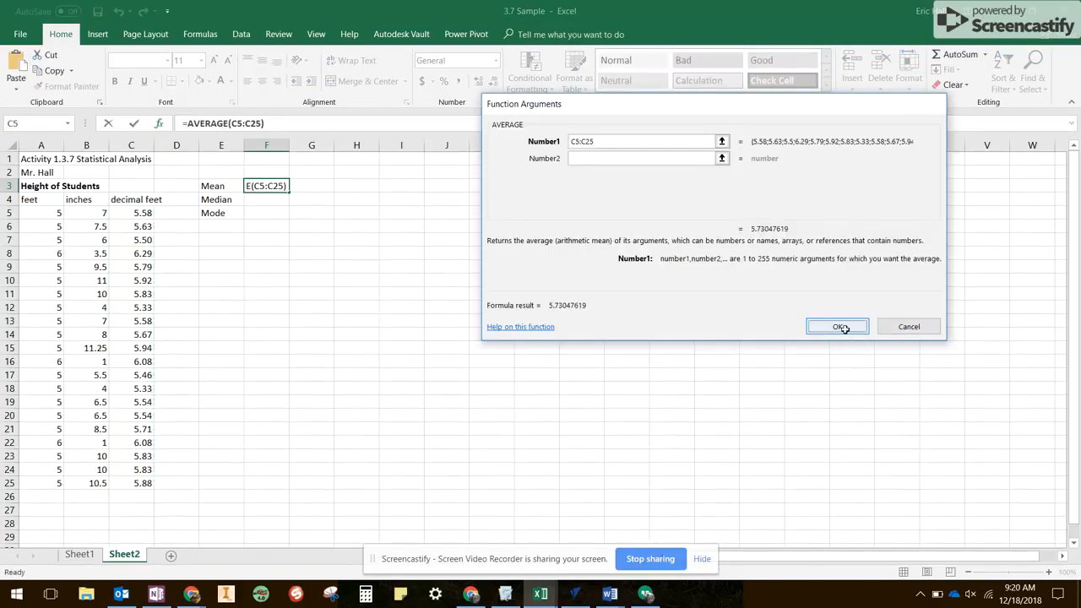
- Calculate the median height in F4 by inserting the MEDIAN function over the decimal feet range C5:C25
click(261, 201)
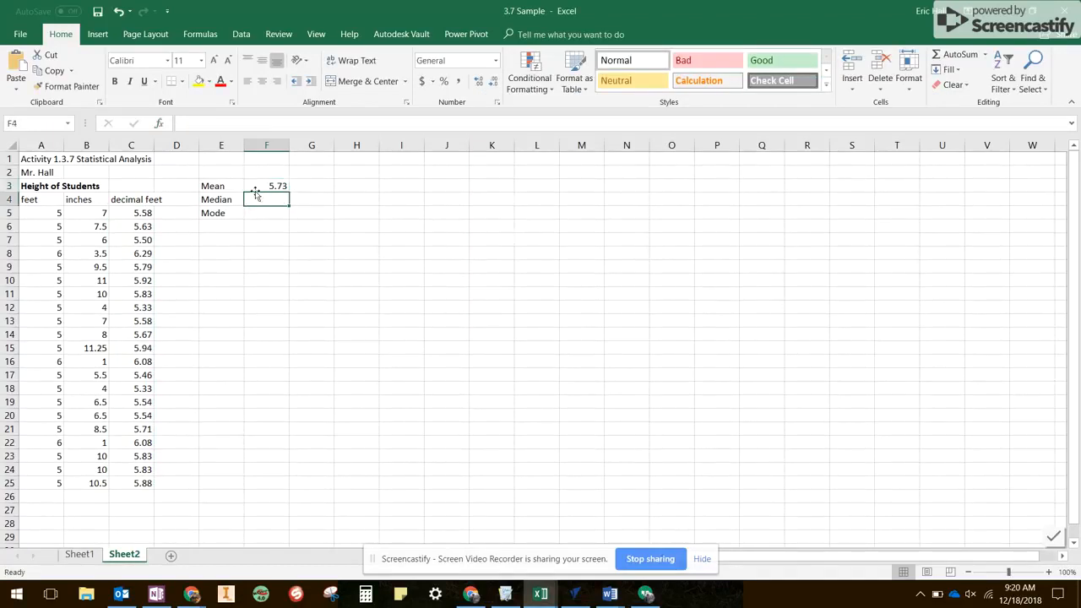
click(160, 127)
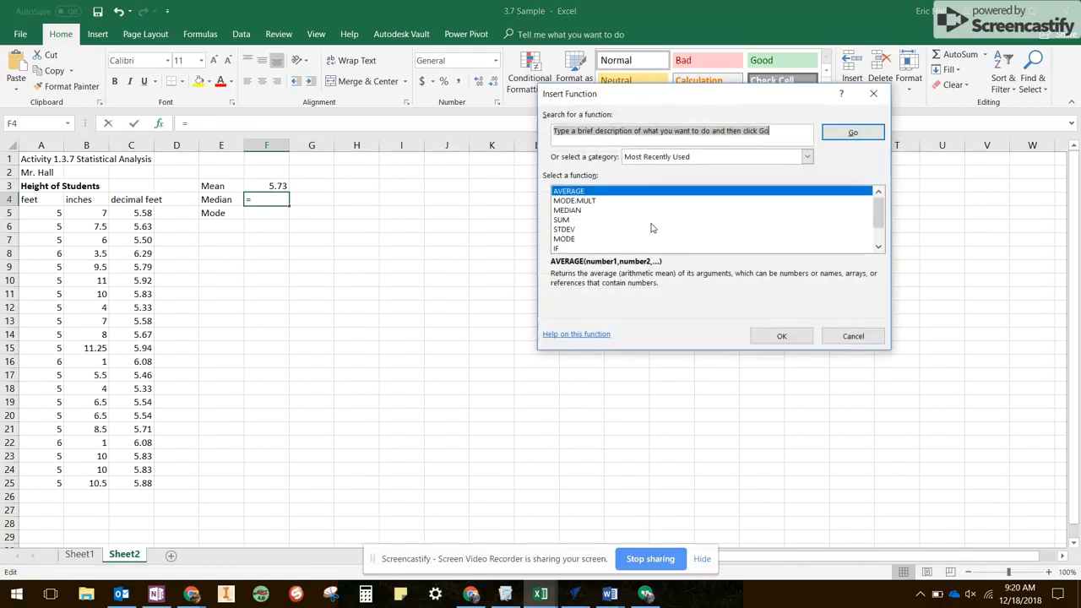
click(569, 212)
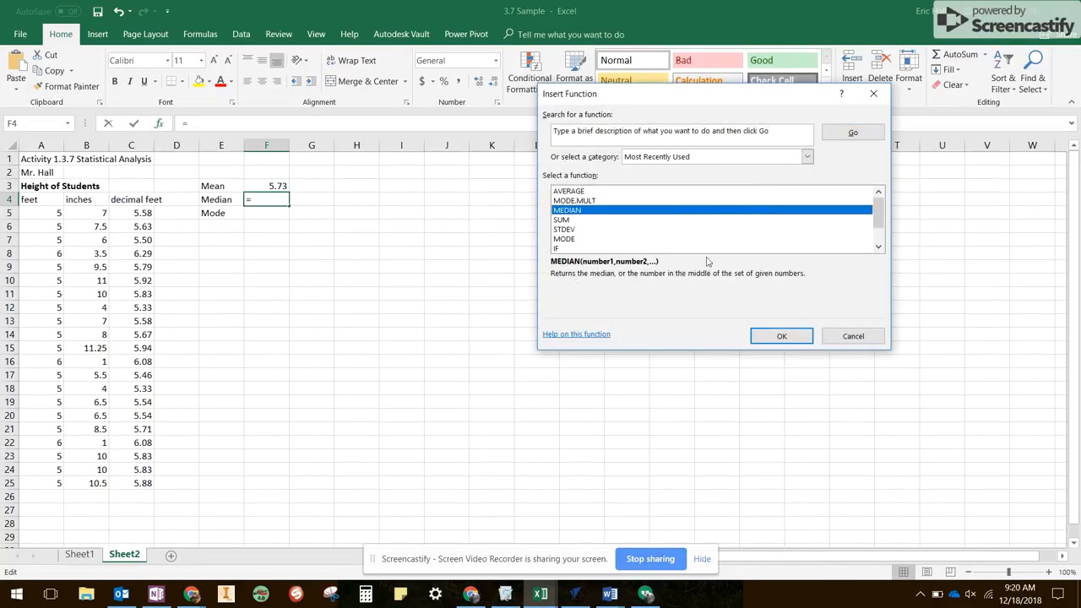
click(782, 337)
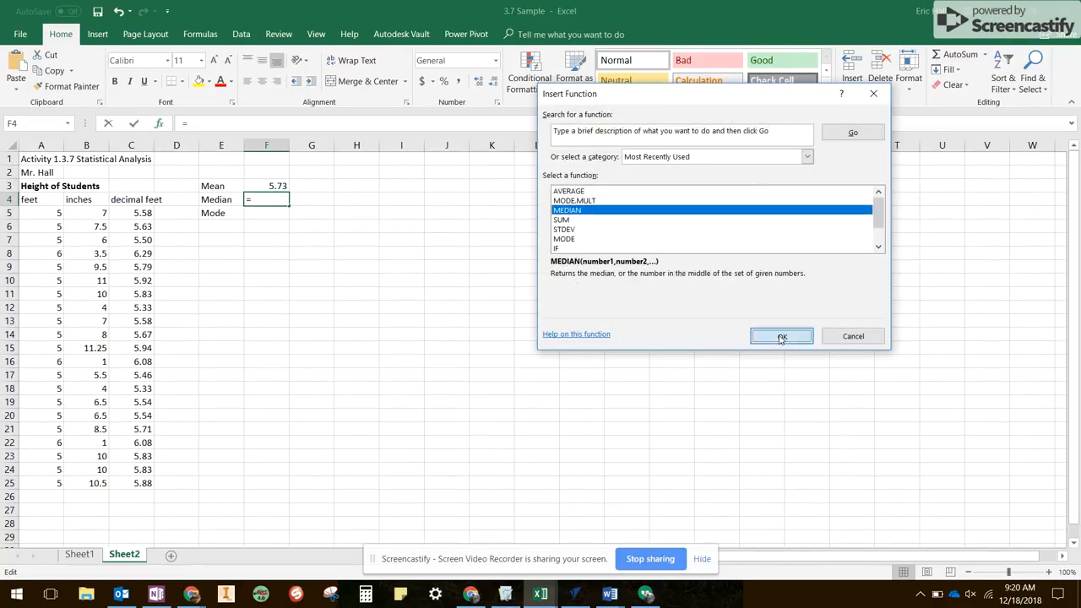
drag(147, 214, 145, 470)
drag(144, 481, 143, 483)
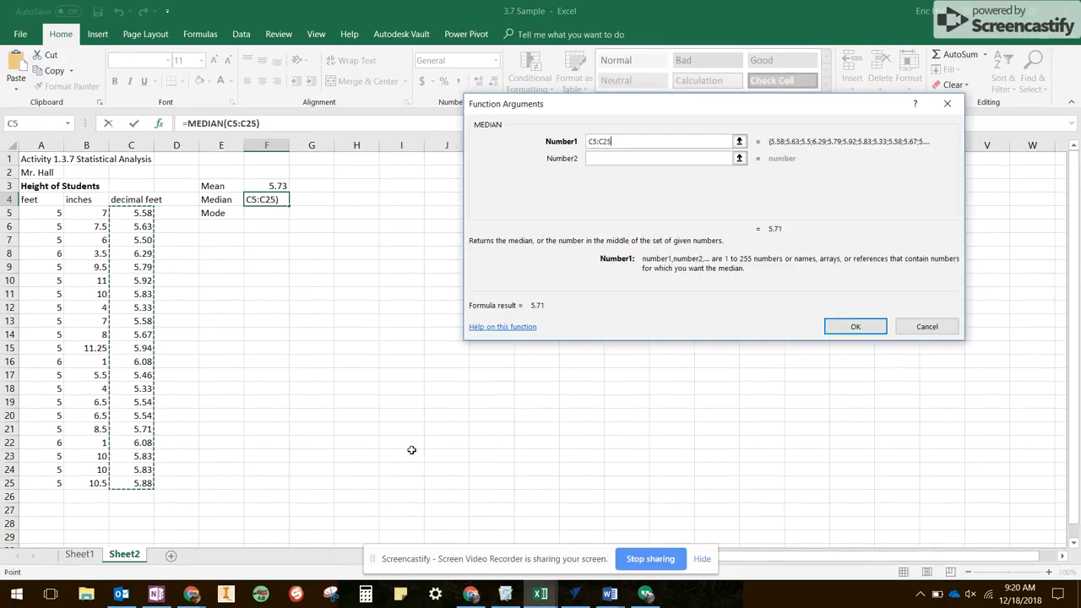
click(862, 327)
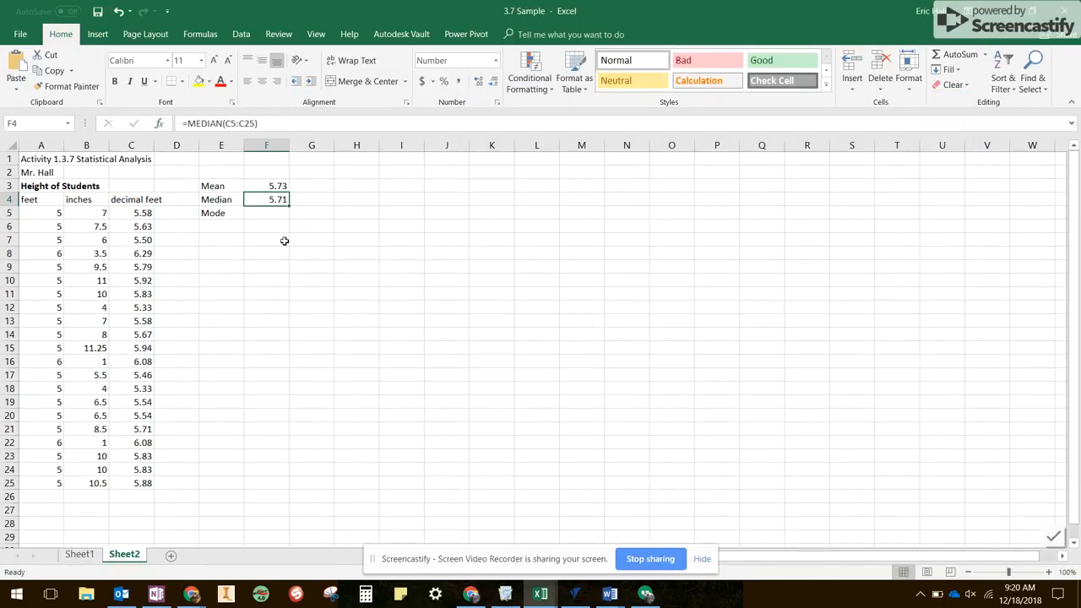
- Turn on filtering for the decimal feet column, covering the heading and heights in C4:C25
click(273, 215)
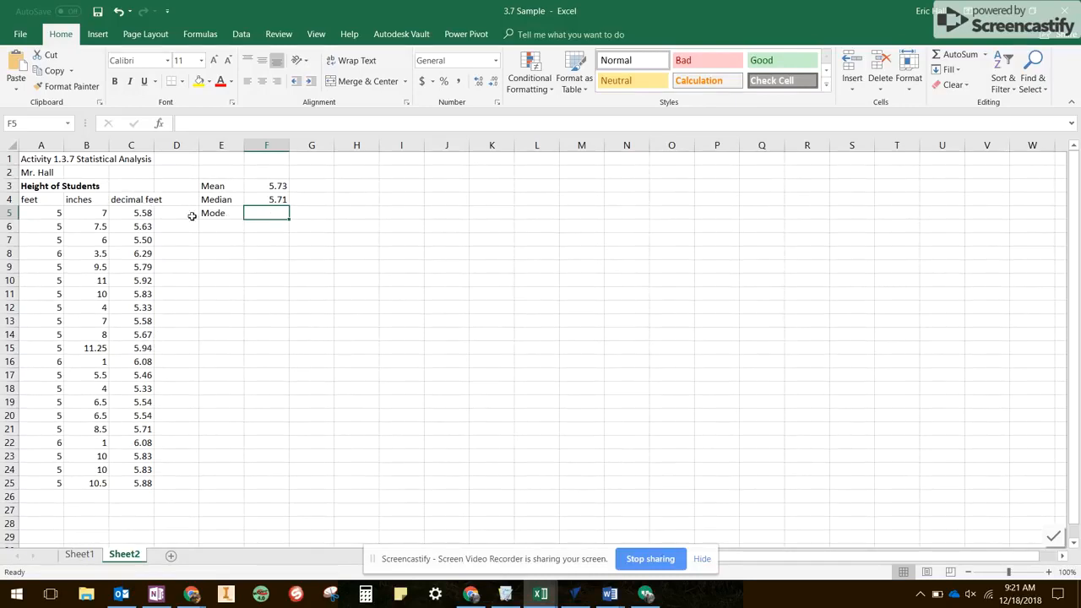
click(135, 200)
drag(136, 208, 136, 483)
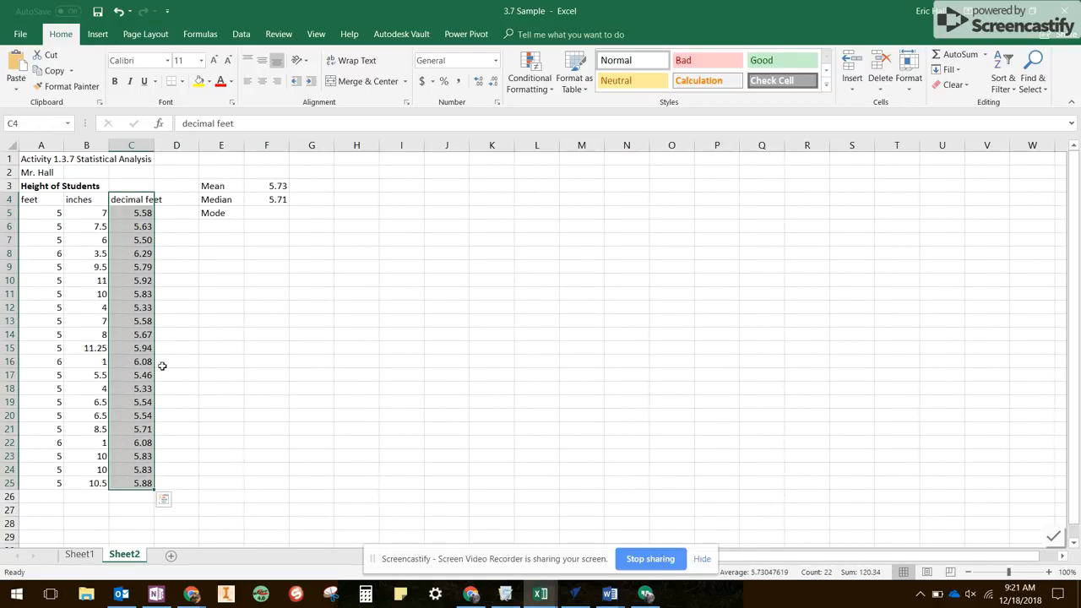
click(135, 201)
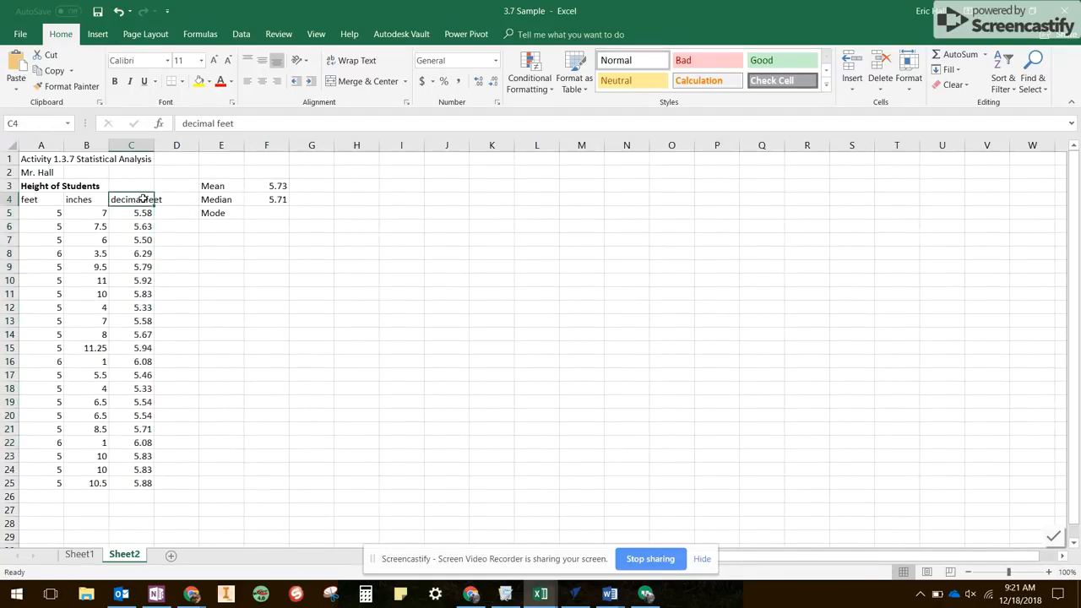
drag(144, 199, 146, 481)
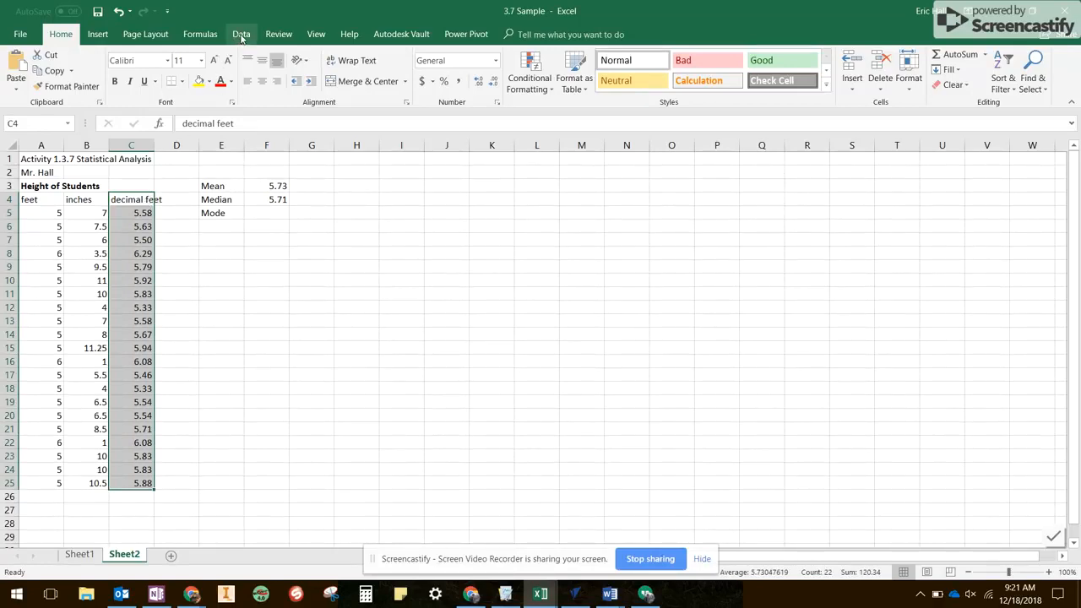
click(242, 36)
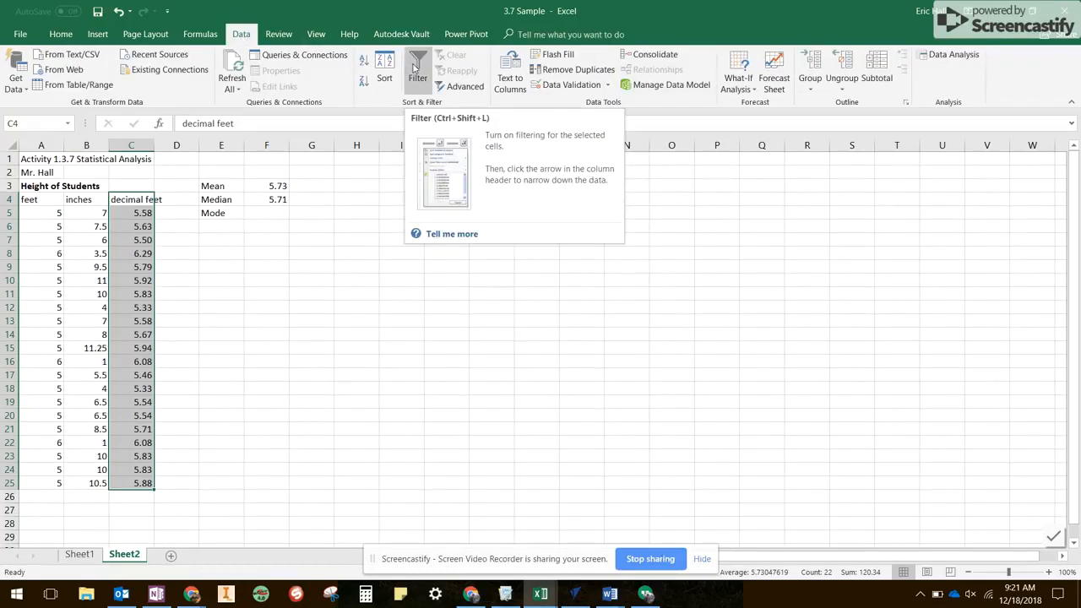
click(417, 71)
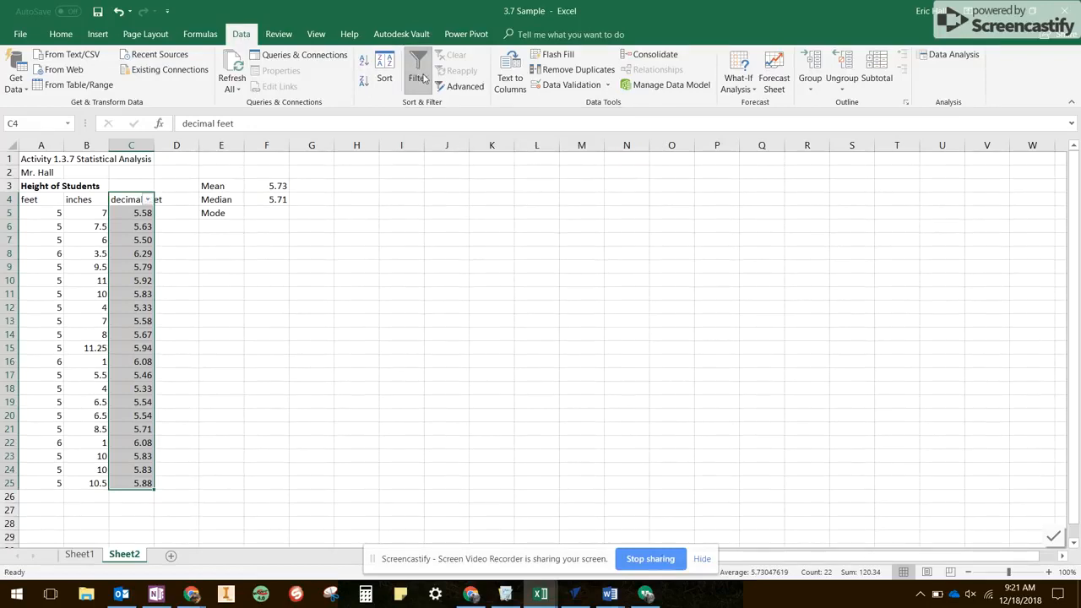
- Sort the decimal feet values from smallest to largest, expanding the selection to include the feet and inches columns
click(148, 201)
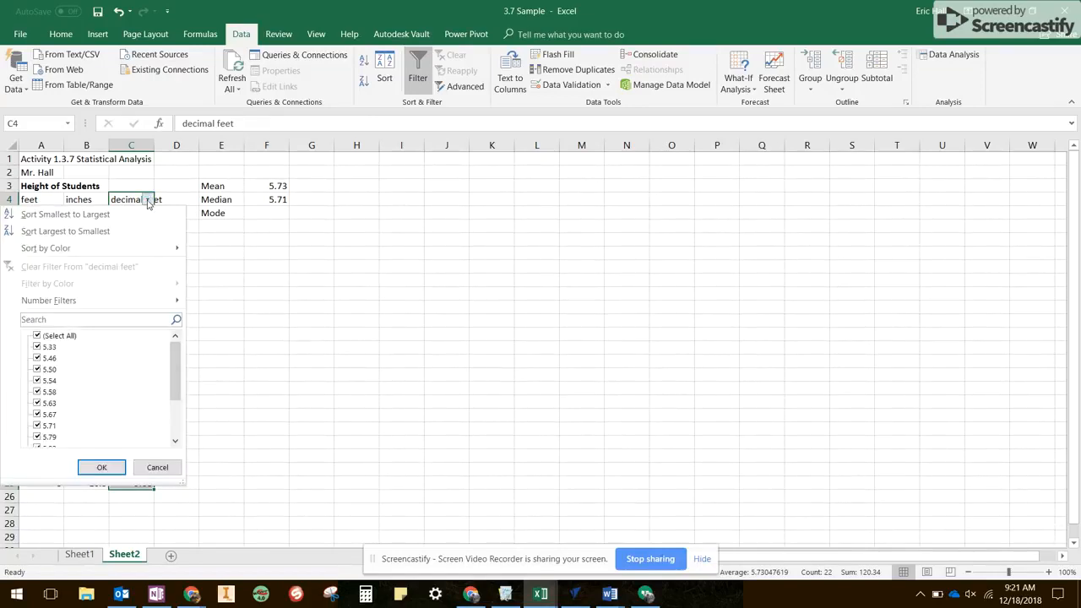
click(48, 216)
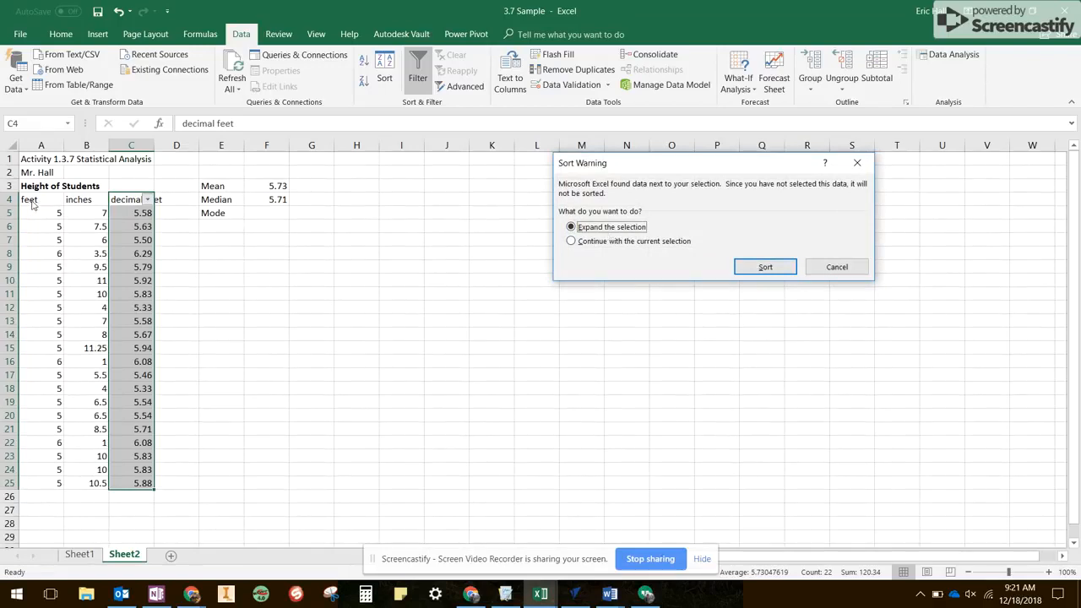
click(764, 268)
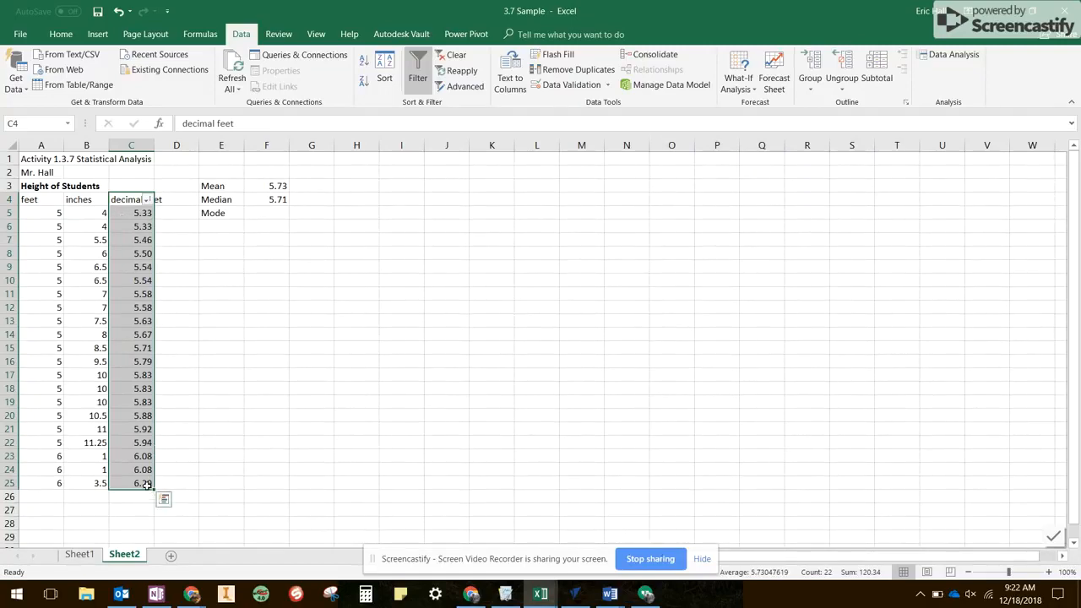
click(179, 214)
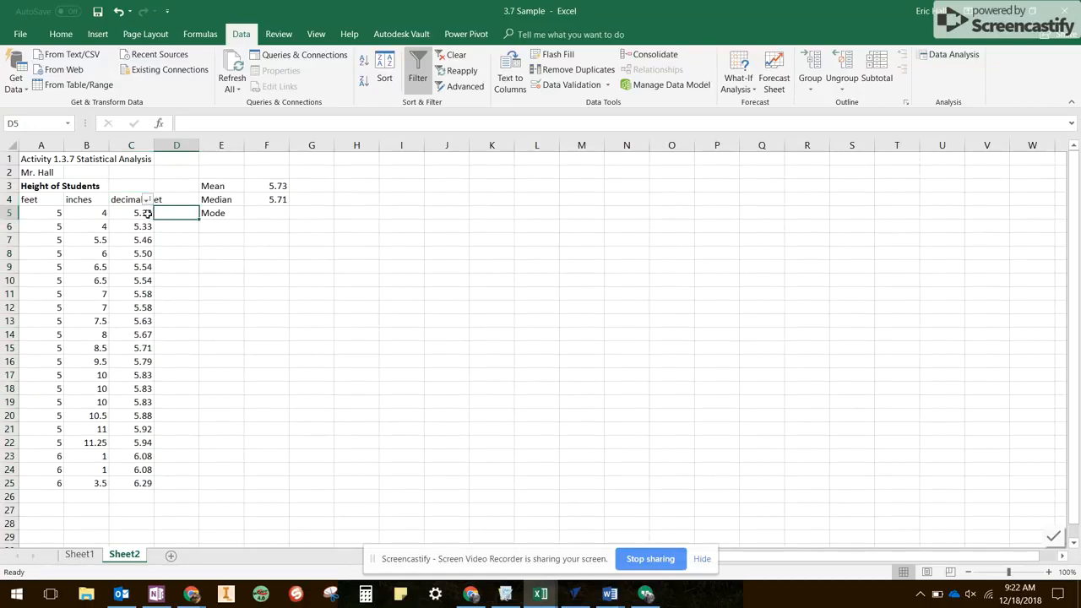
- Check the sorted decimal feet for repeated heights and delete row 19, the third of the 5.83 entries
drag(147, 214, 145, 227)
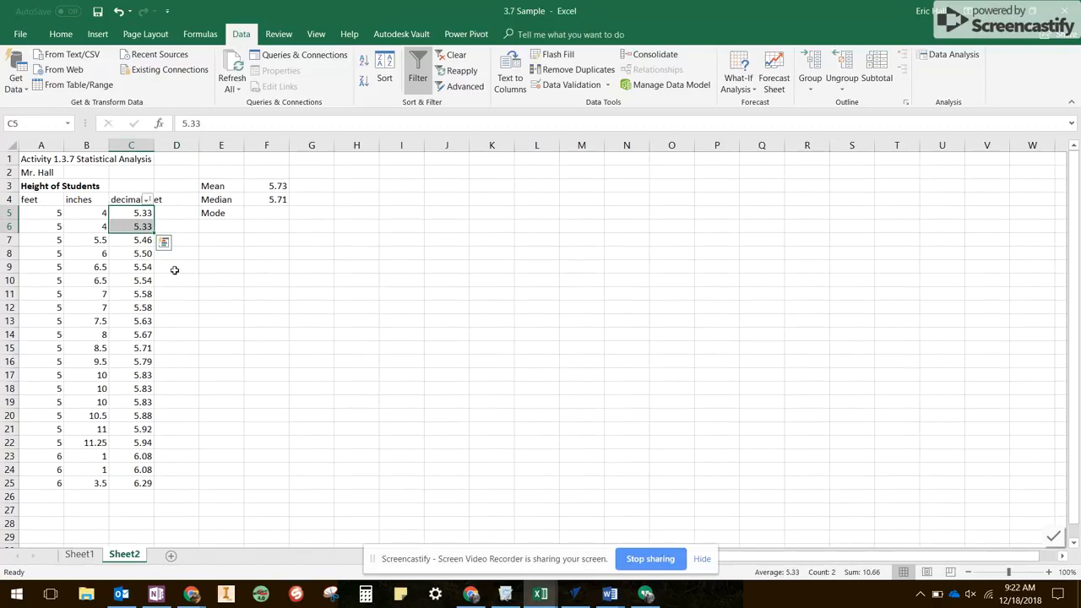
drag(149, 268, 142, 308)
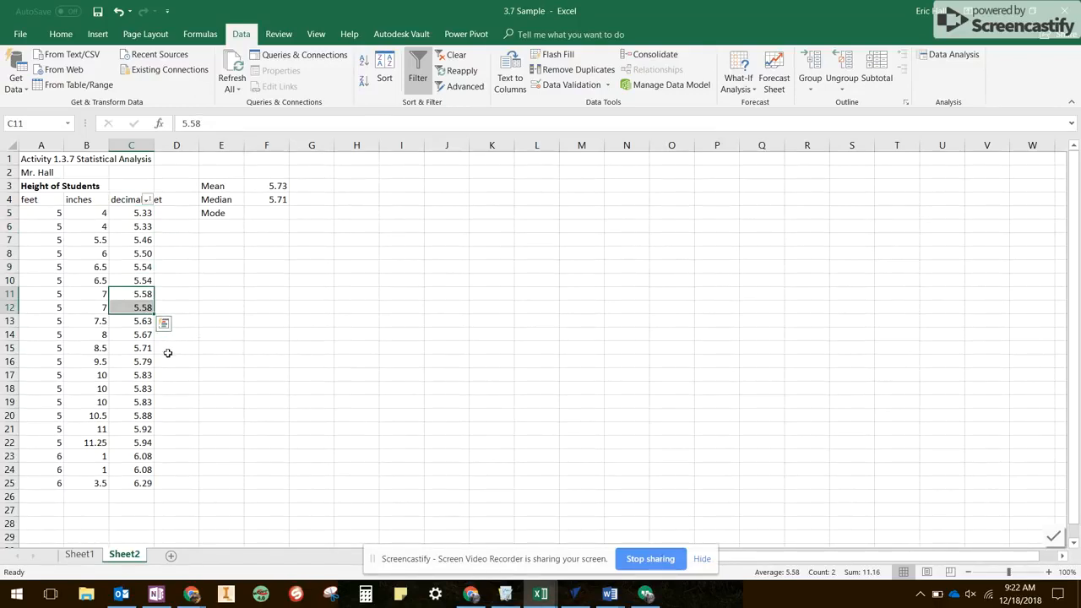
drag(144, 376, 149, 402)
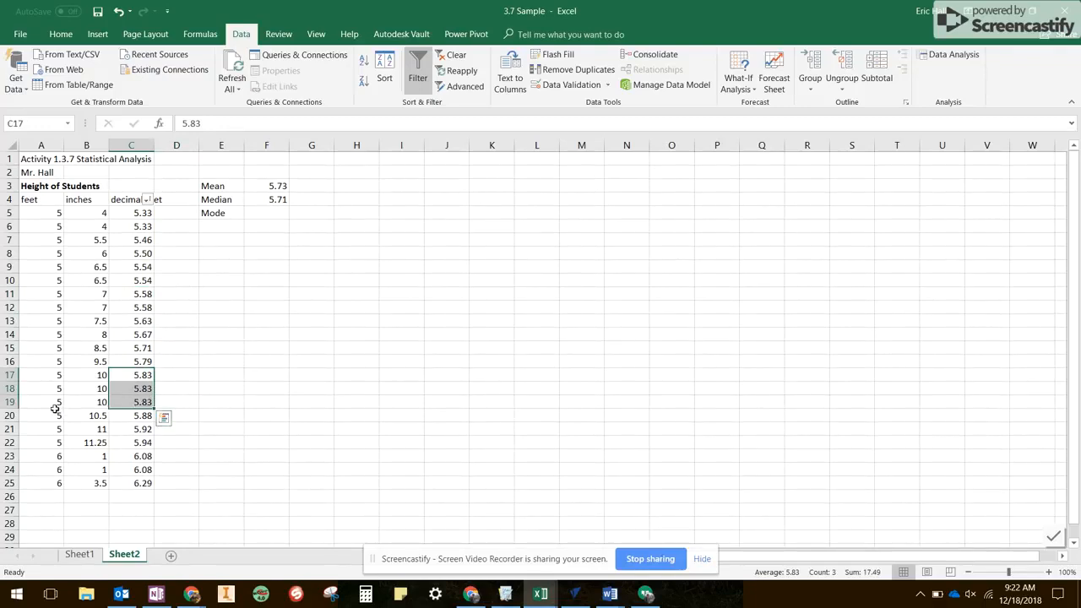
click(8, 402)
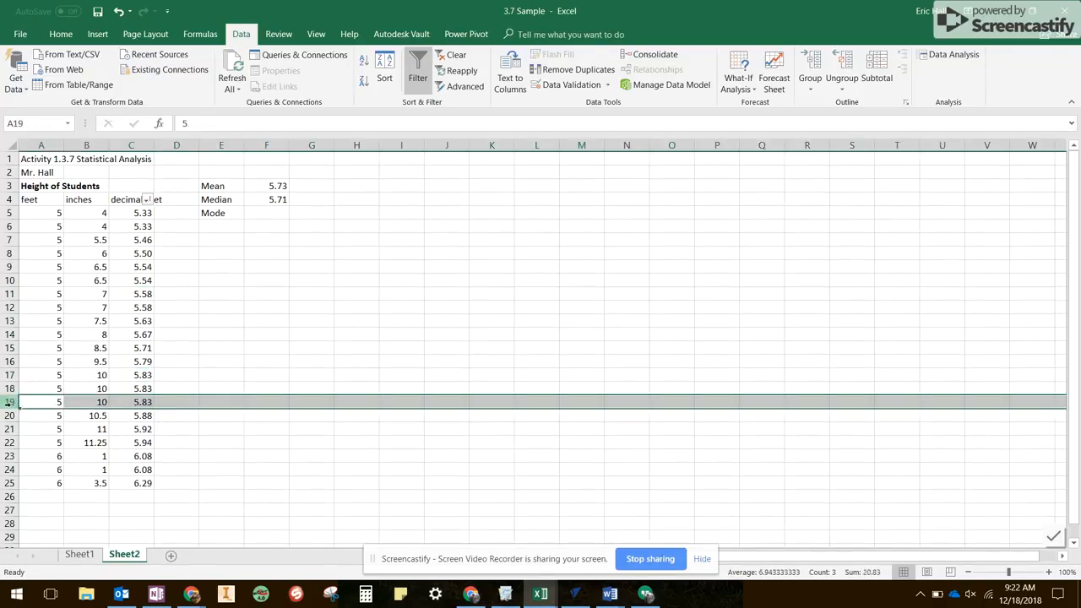
right_click(8, 403)
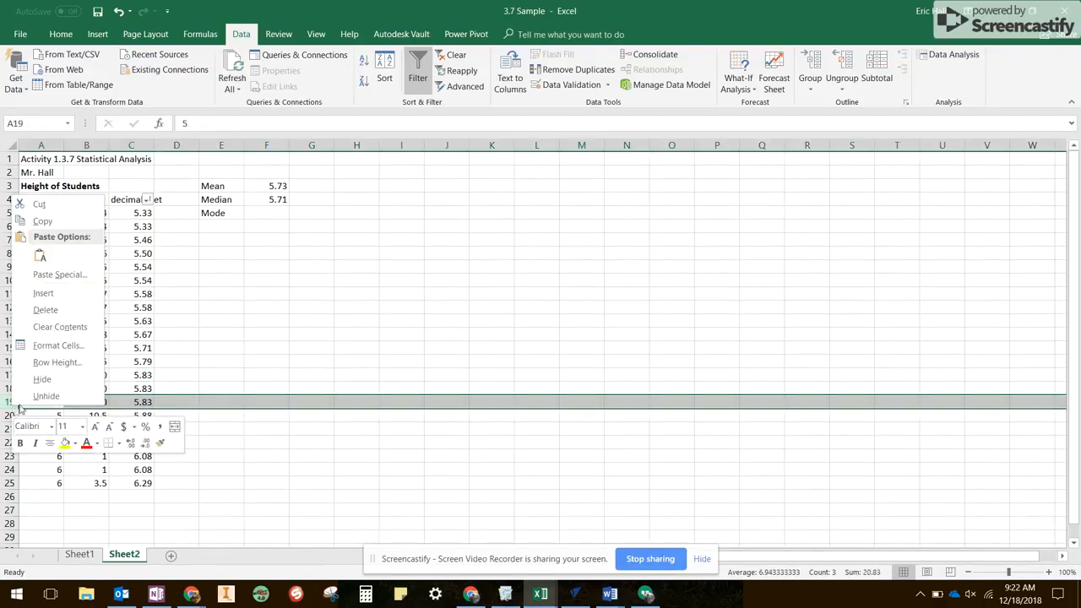
click(55, 318)
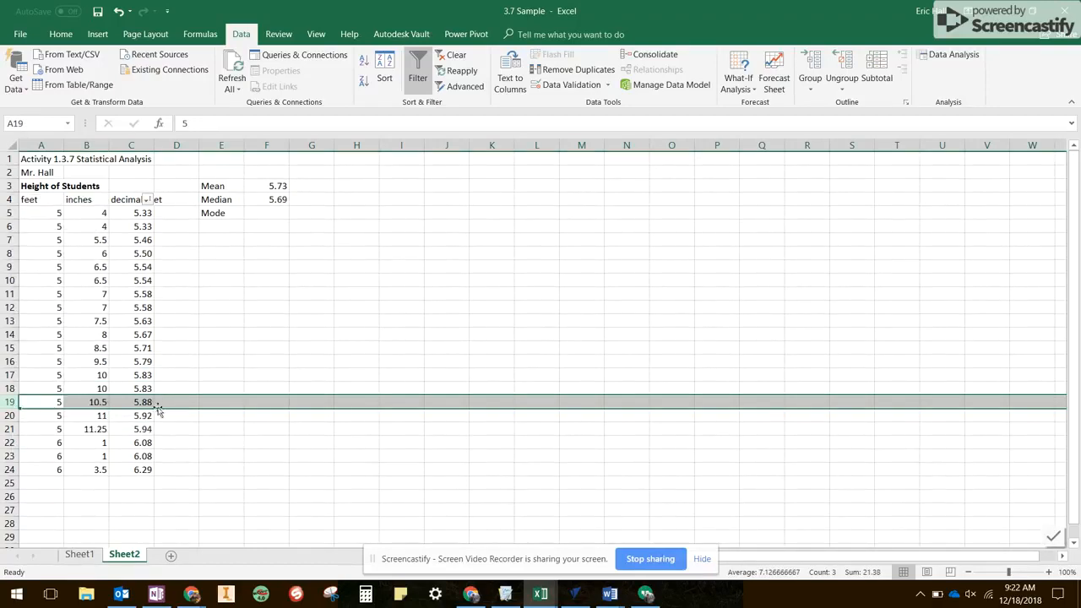
- Calculate all the modes in F5:F9 by inserting MODE.MULT over the decimal feet range C5:C24 as an array formula
drag(145, 375, 145, 388)
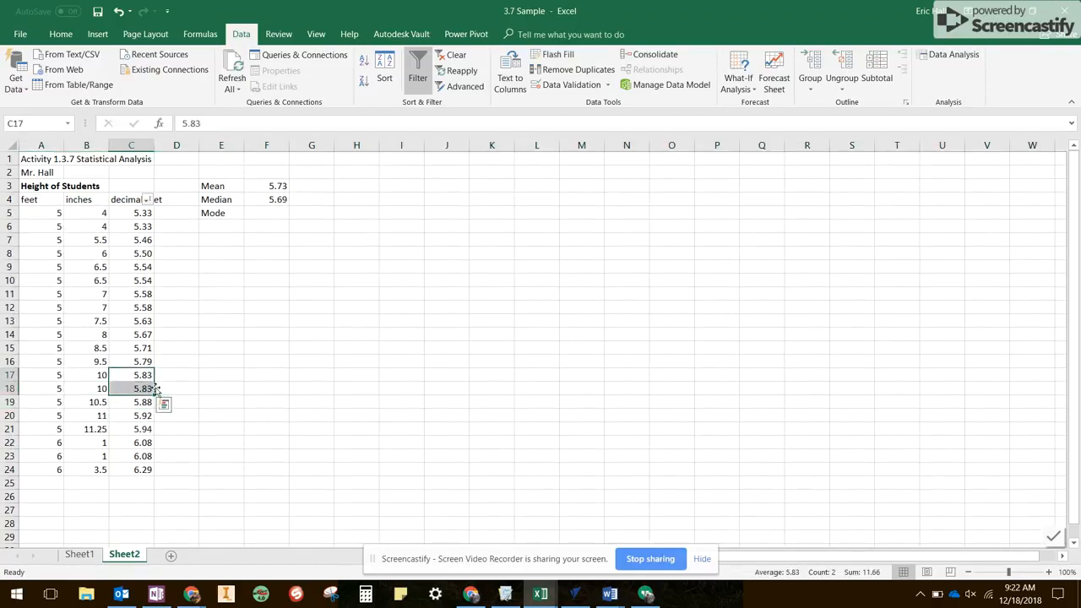
drag(148, 445, 147, 457)
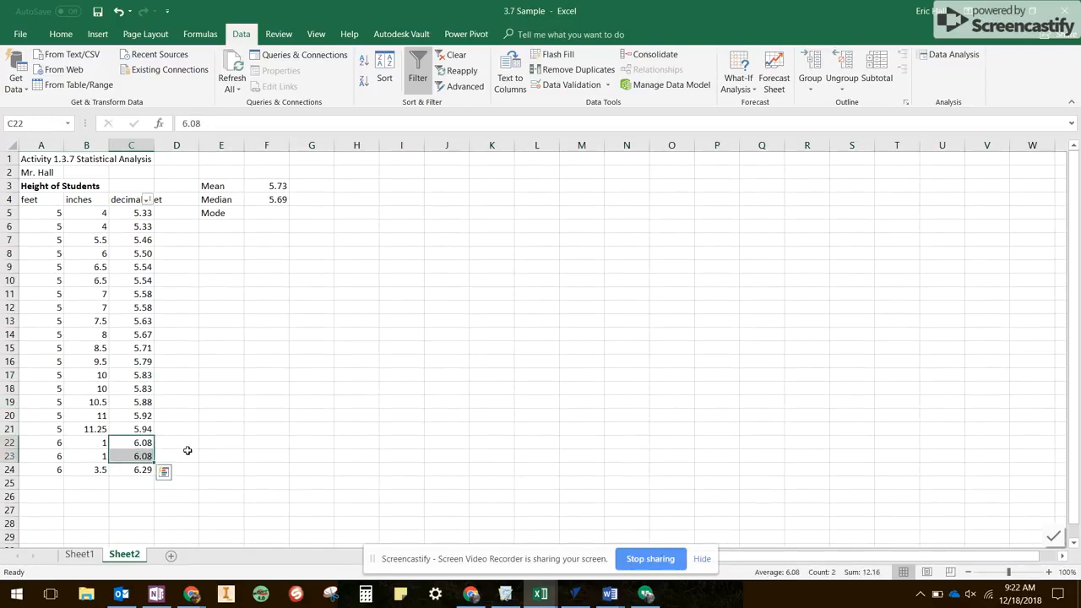
click(280, 213)
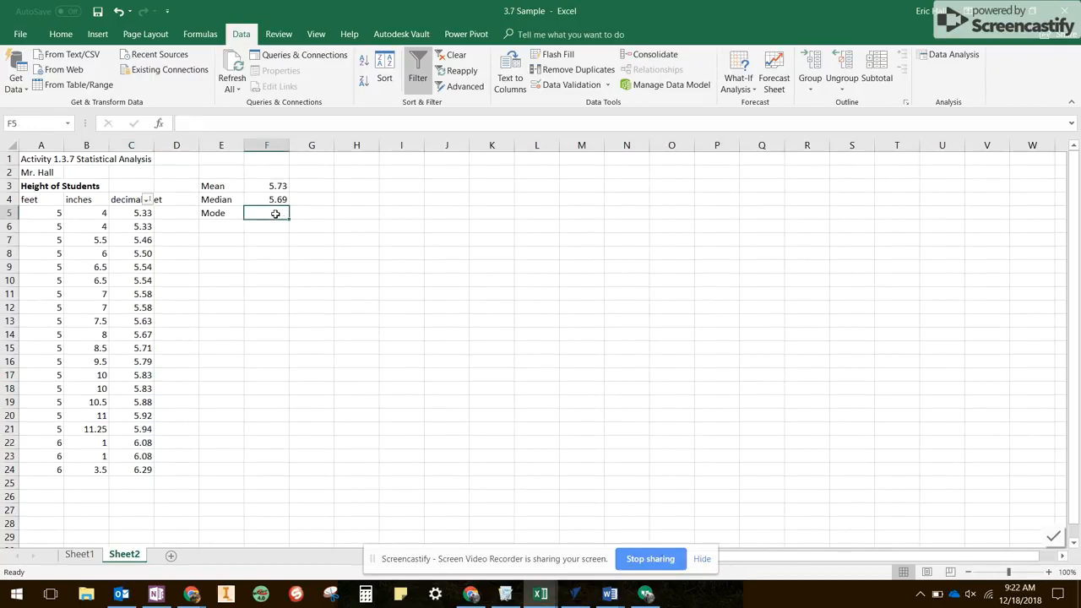
drag(276, 219, 282, 265)
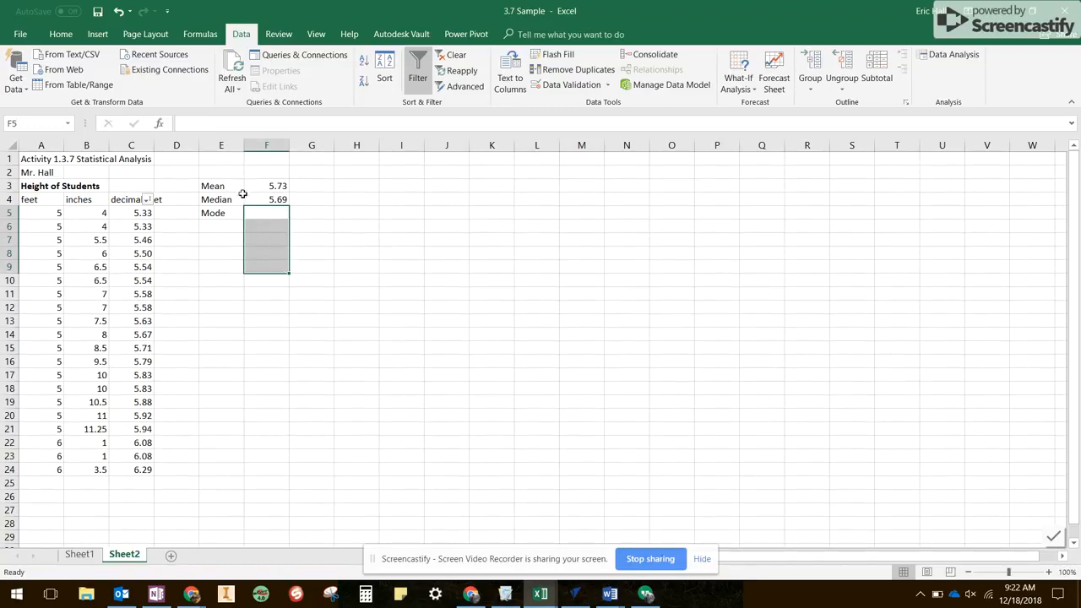
click(160, 125)
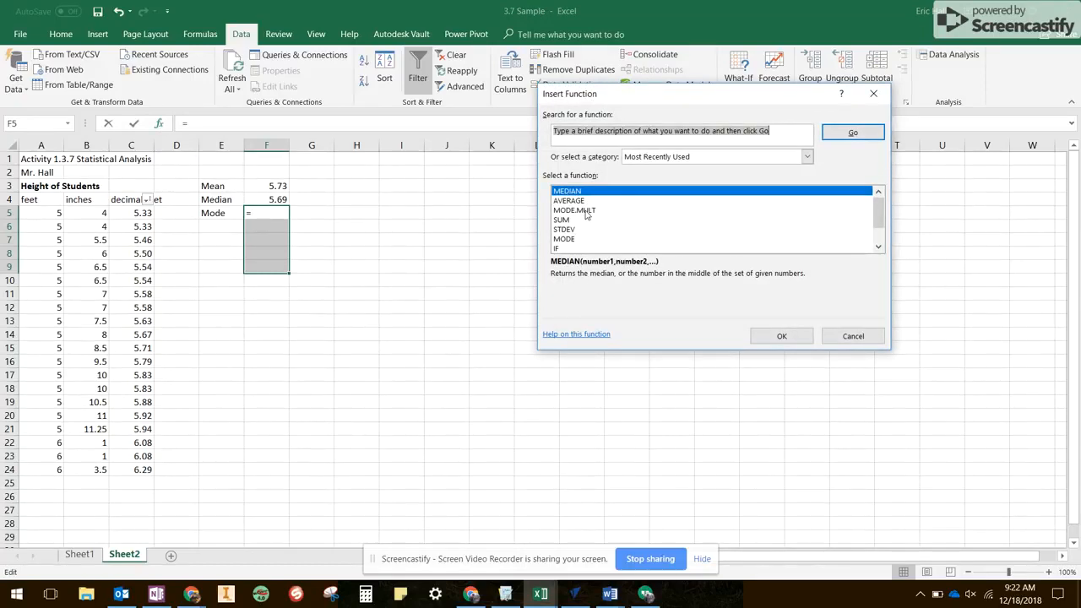
click(593, 211)
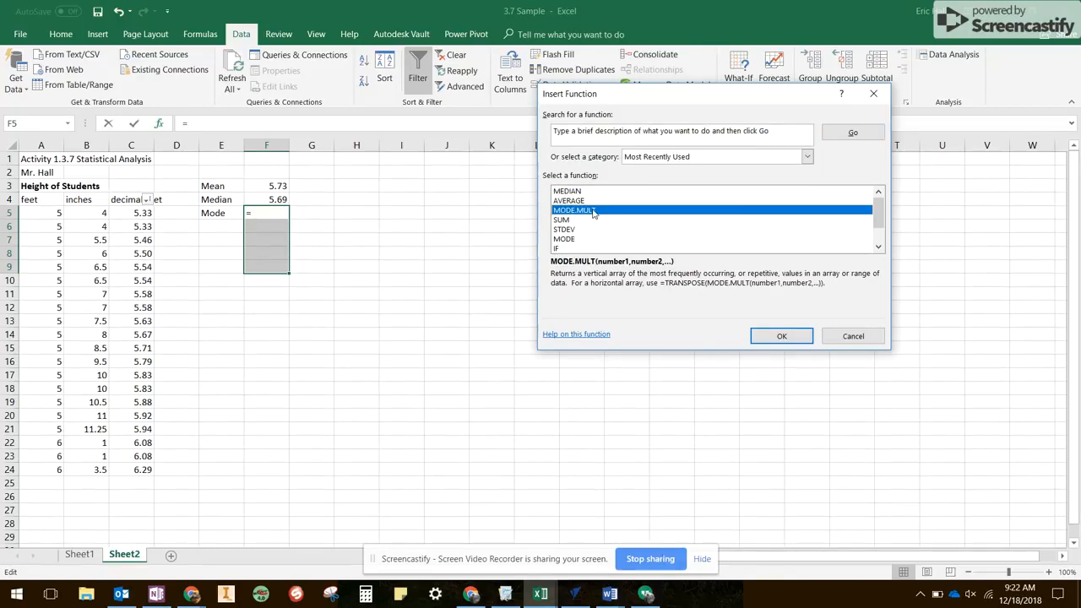
click(795, 337)
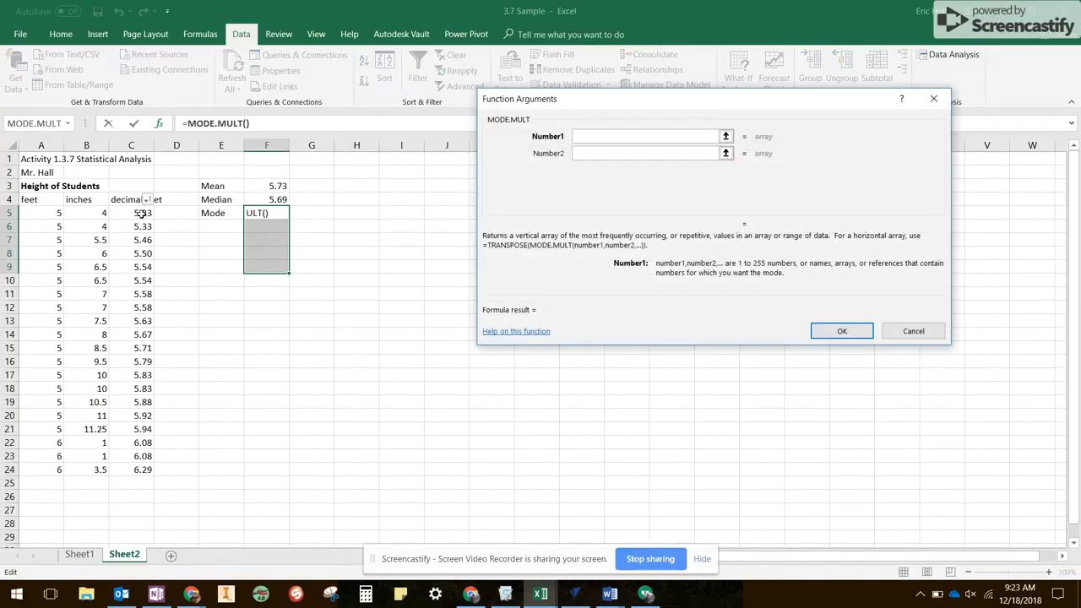
drag(139, 213, 148, 473)
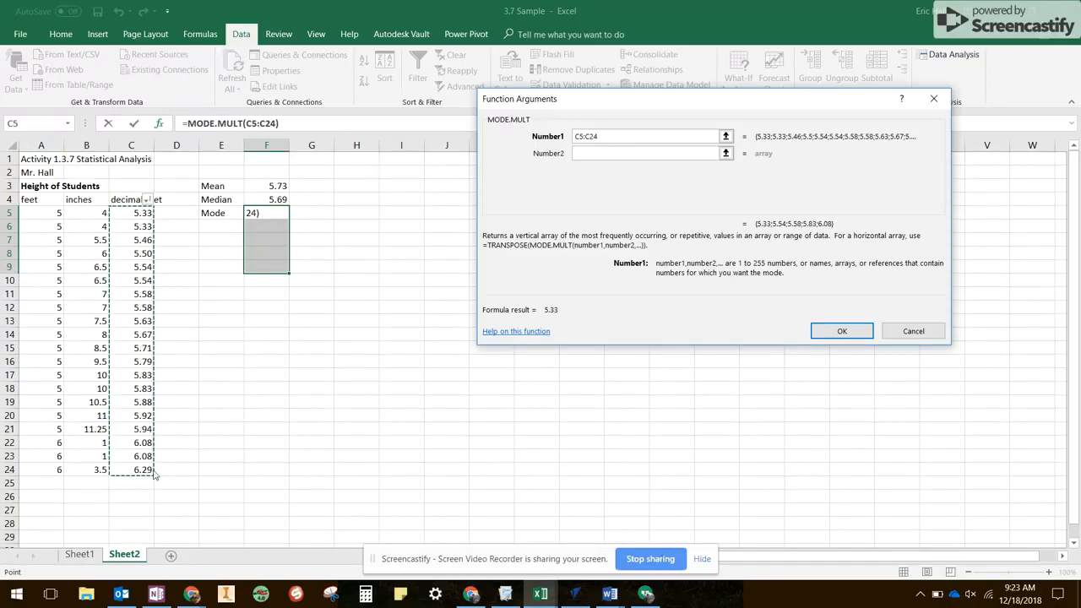
key(ctrl+shift+Return)
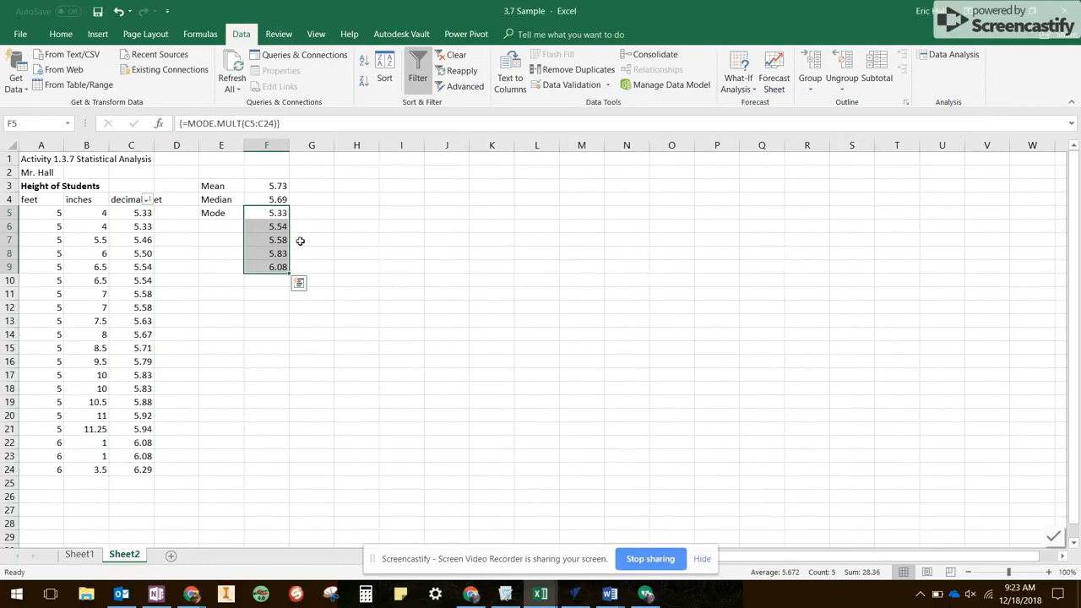
click(279, 281)
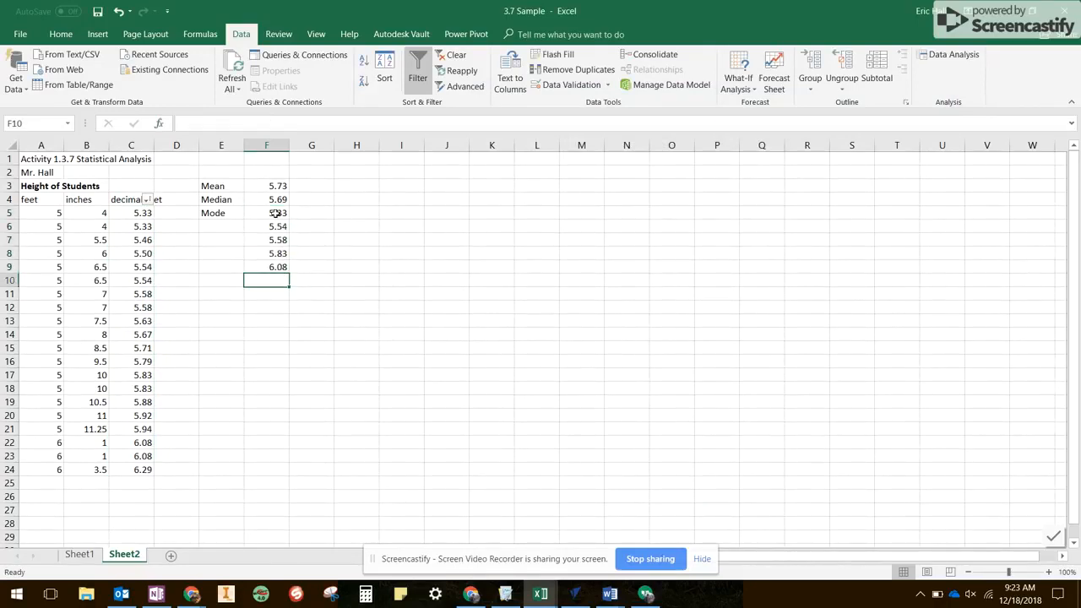
drag(275, 213, 279, 267)
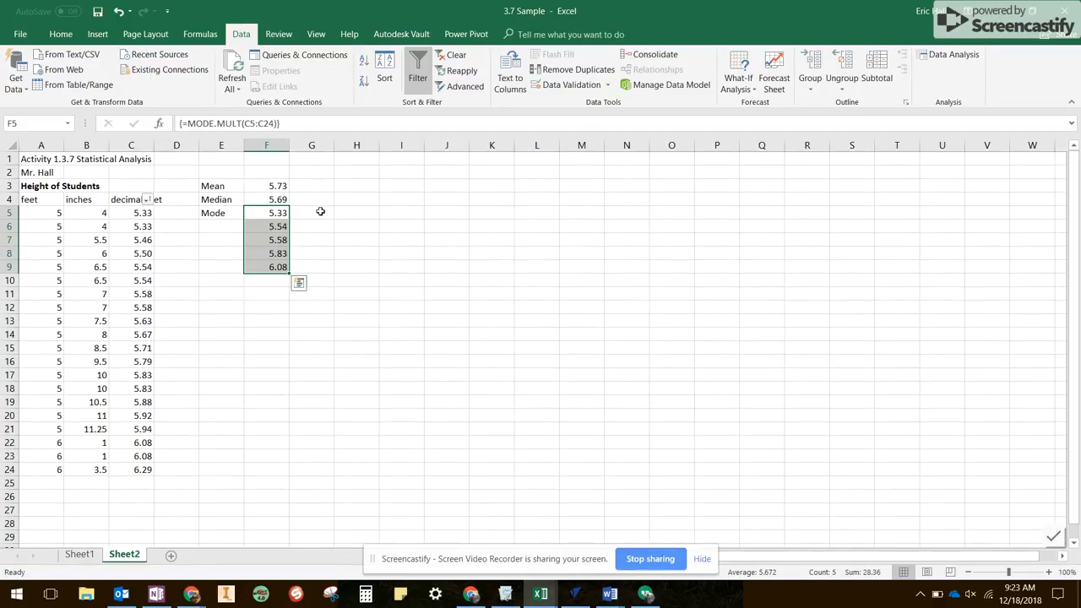
- Insert MODE.MULT over C5:C24 as an array formula in the larger range G5:G14 beside the existing modes
drag(321, 211, 327, 337)
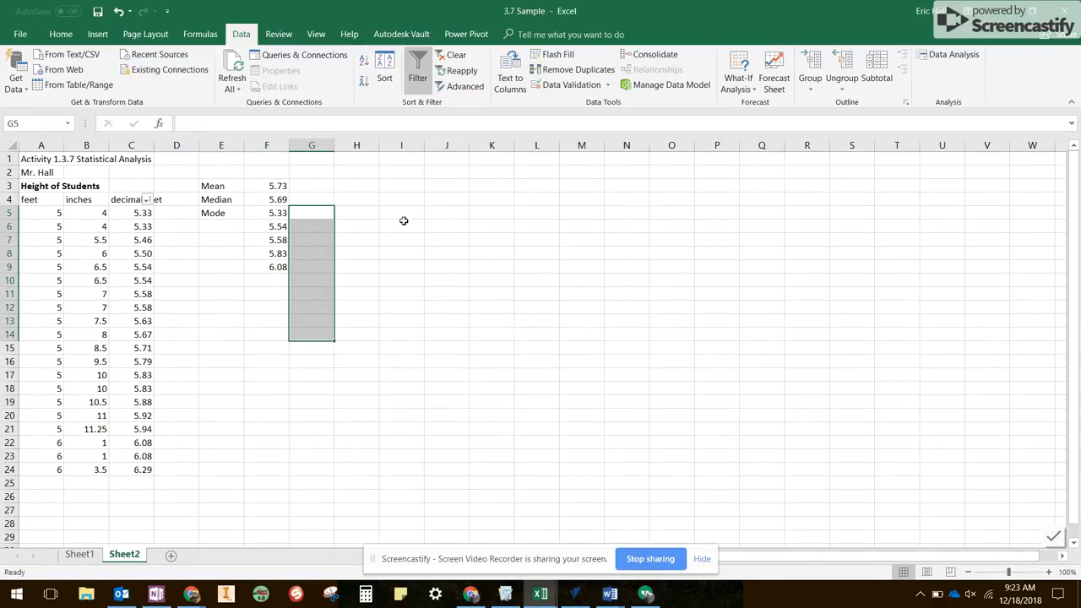
click(158, 123)
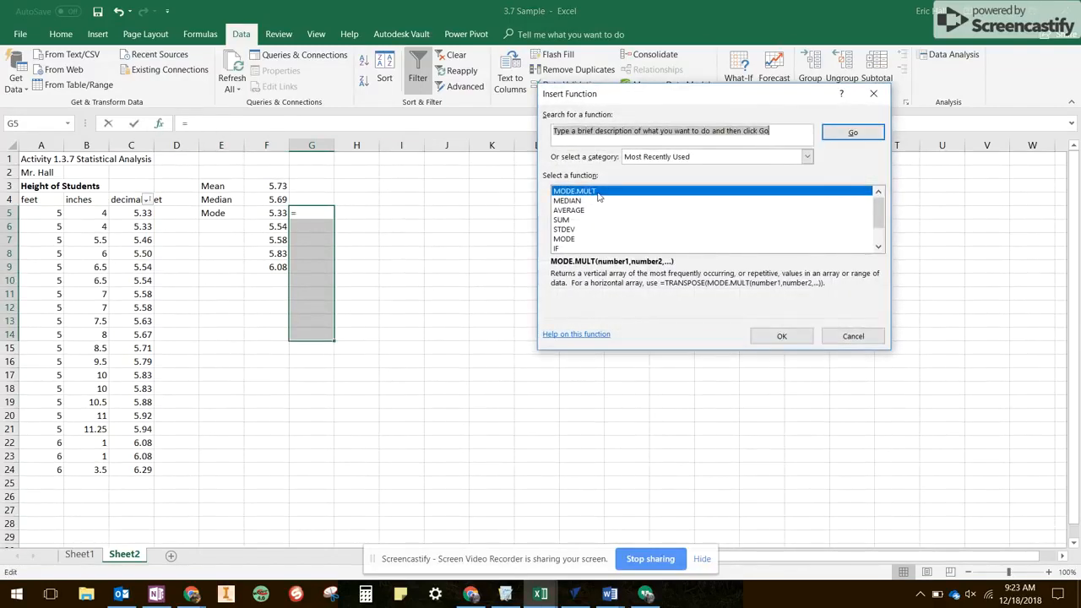
click(782, 336)
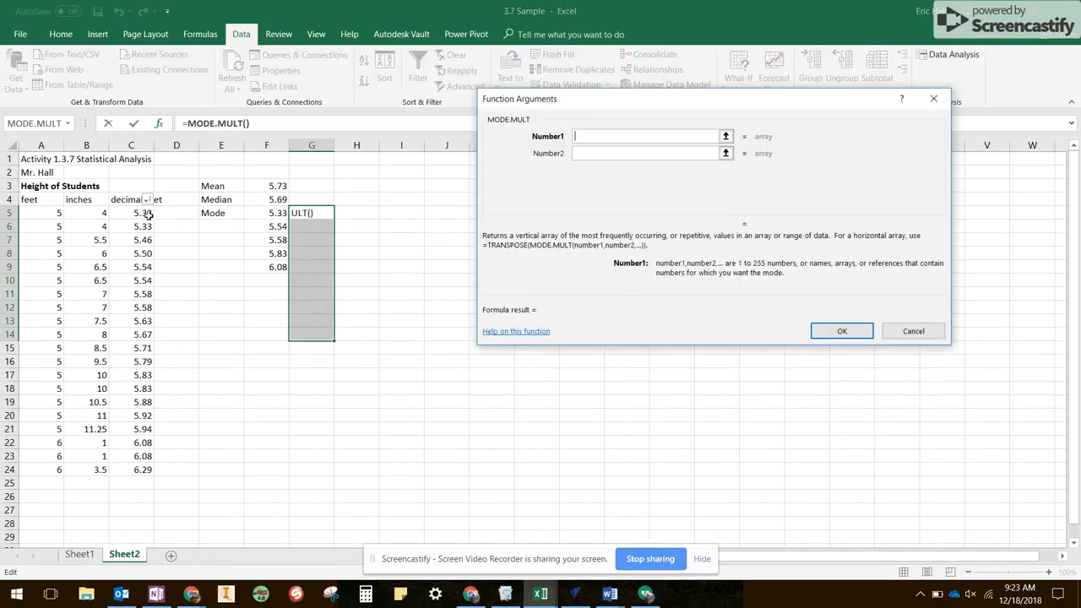
drag(143, 212, 143, 470)
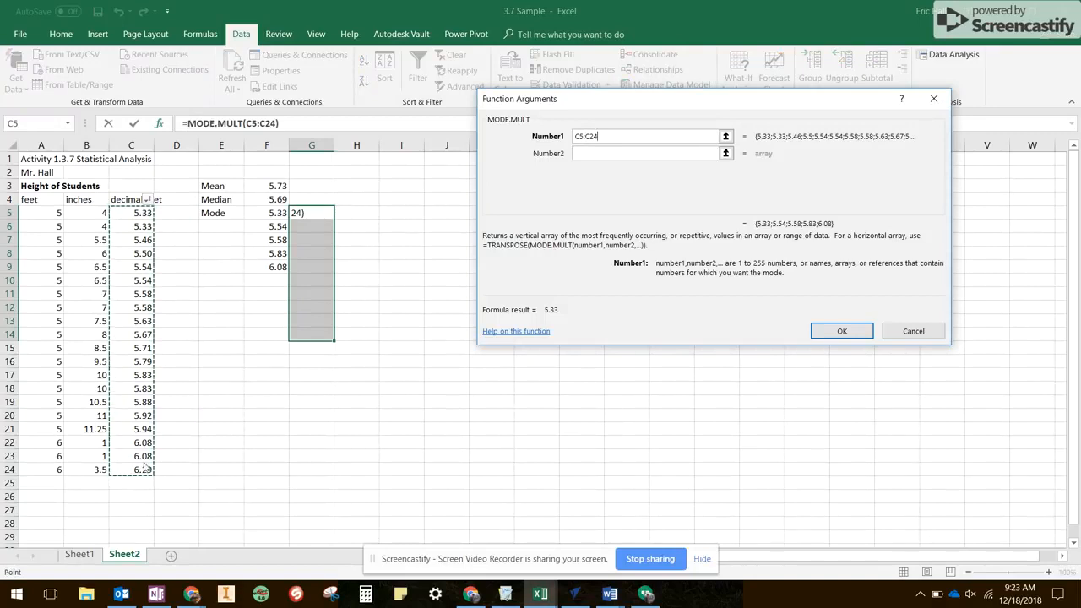
key(ctrl+shift+Return)
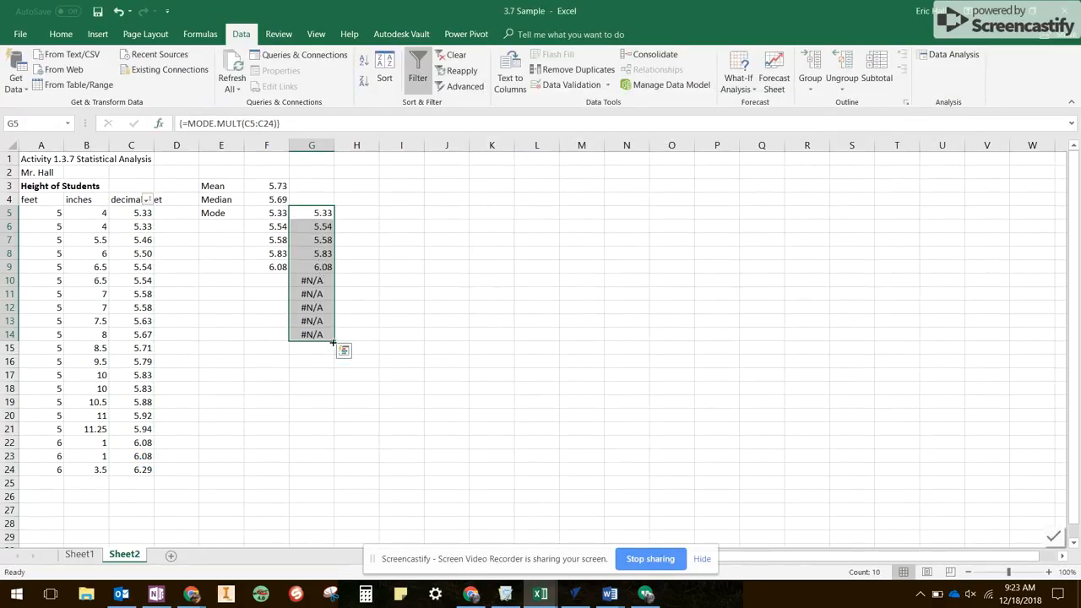
- Try to shrink the second mode array in column G to G5:G9
drag(334, 342, 333, 282)
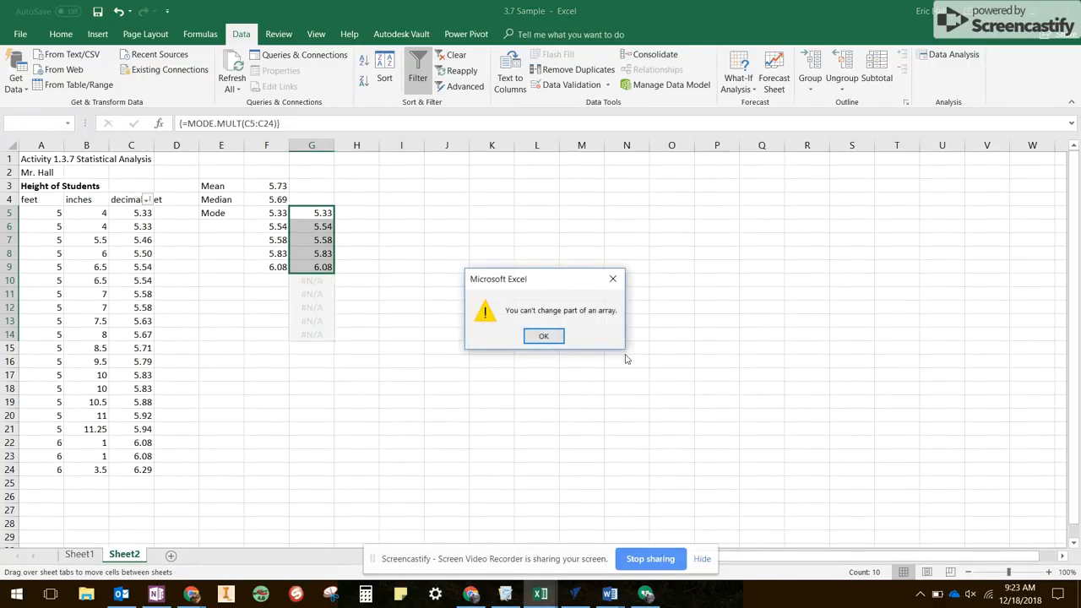
click(555, 341)
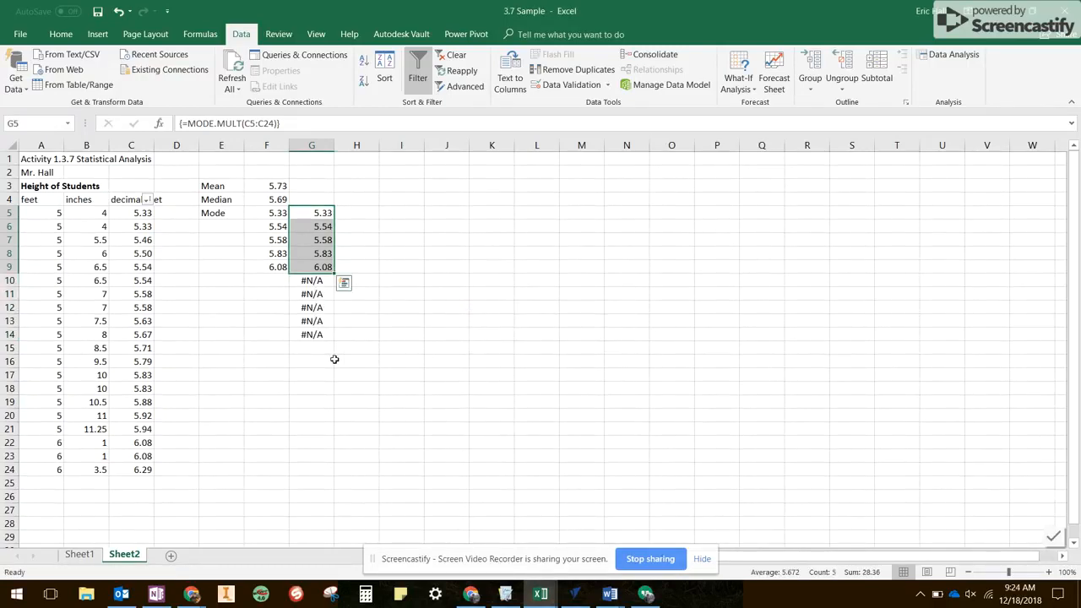
click(284, 372)
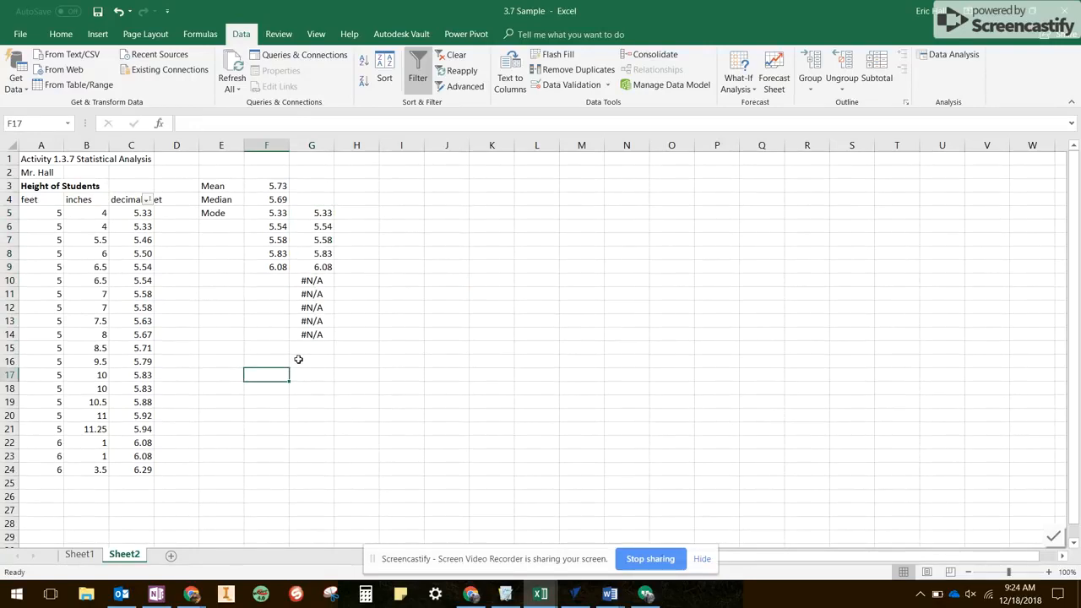
- Label E16 as Range and calculate the range of the decimal feet heights in F16 with =C24-C5
click(224, 360)
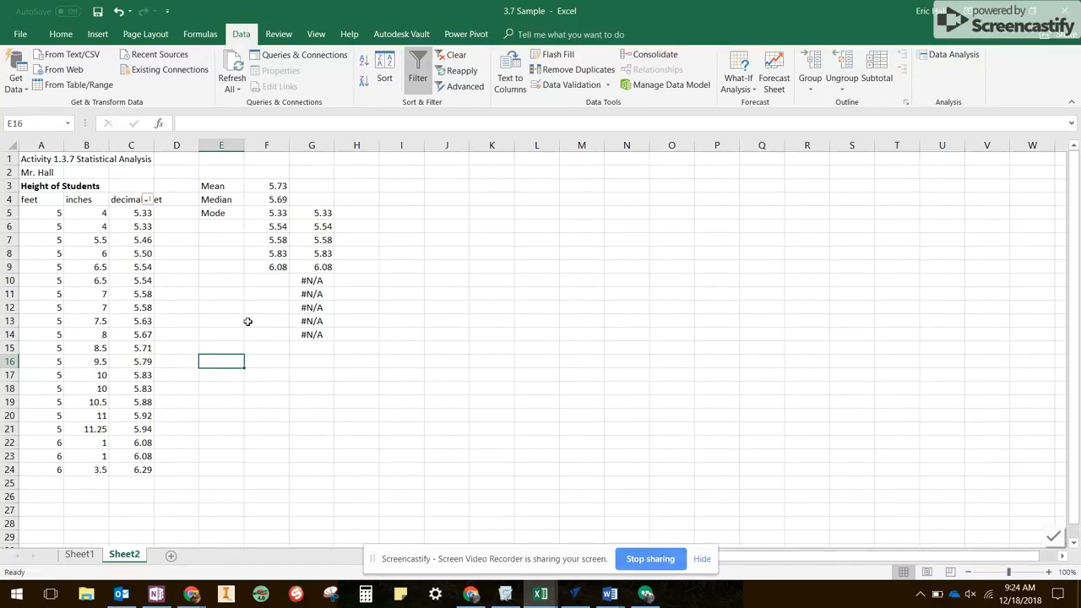
text(Range)
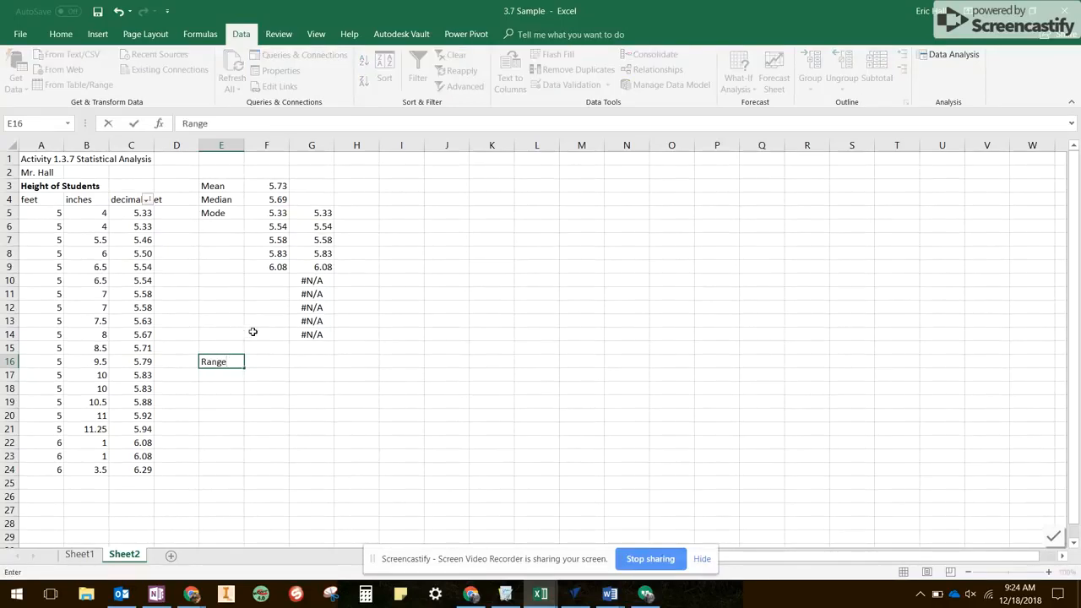
click(270, 363)
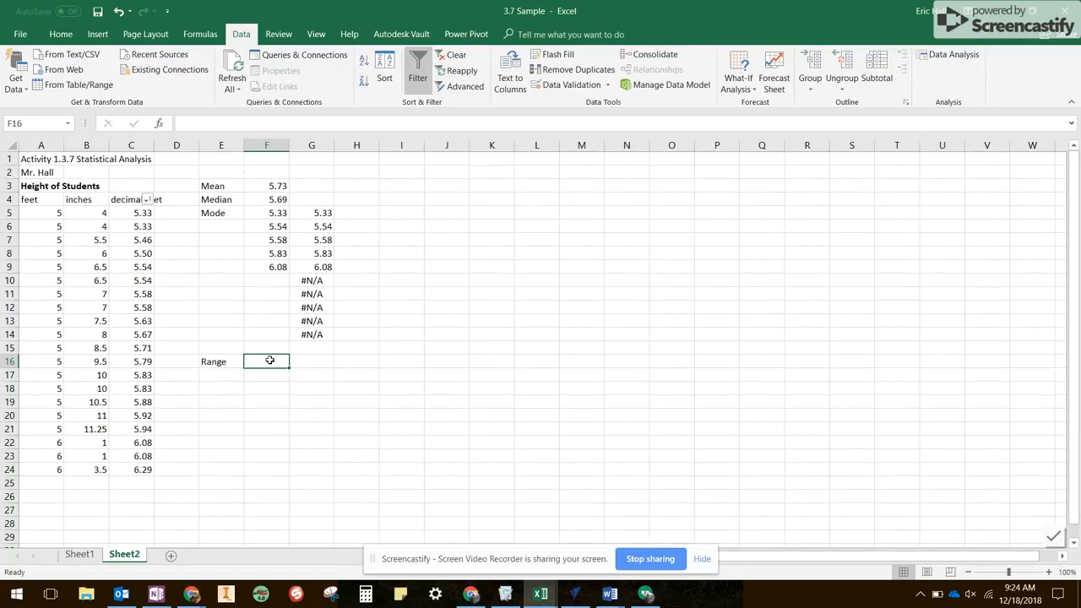
text(=)
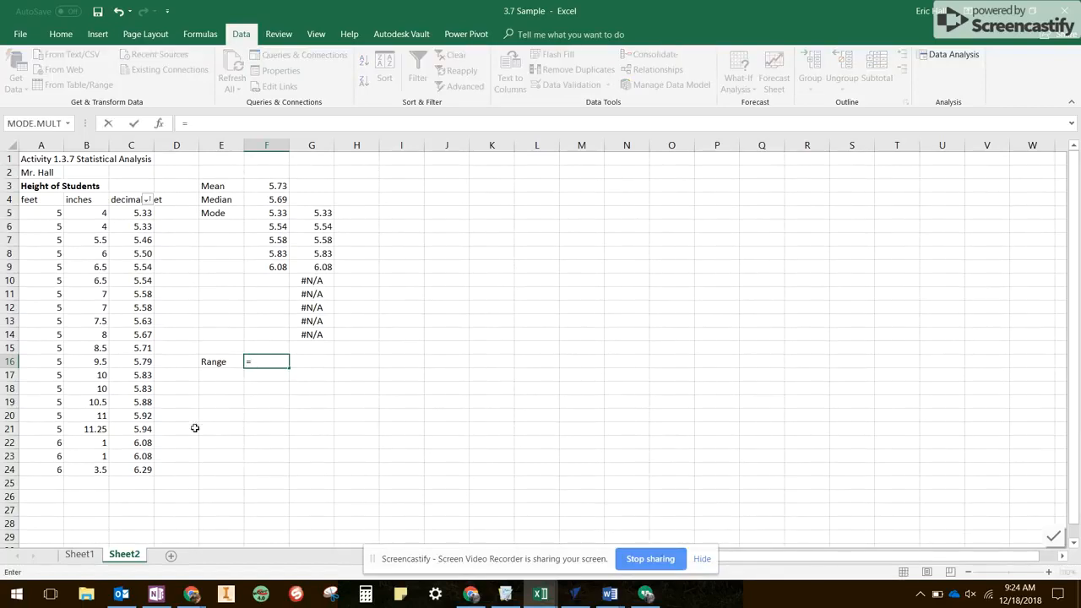
click(146, 467)
text(-)
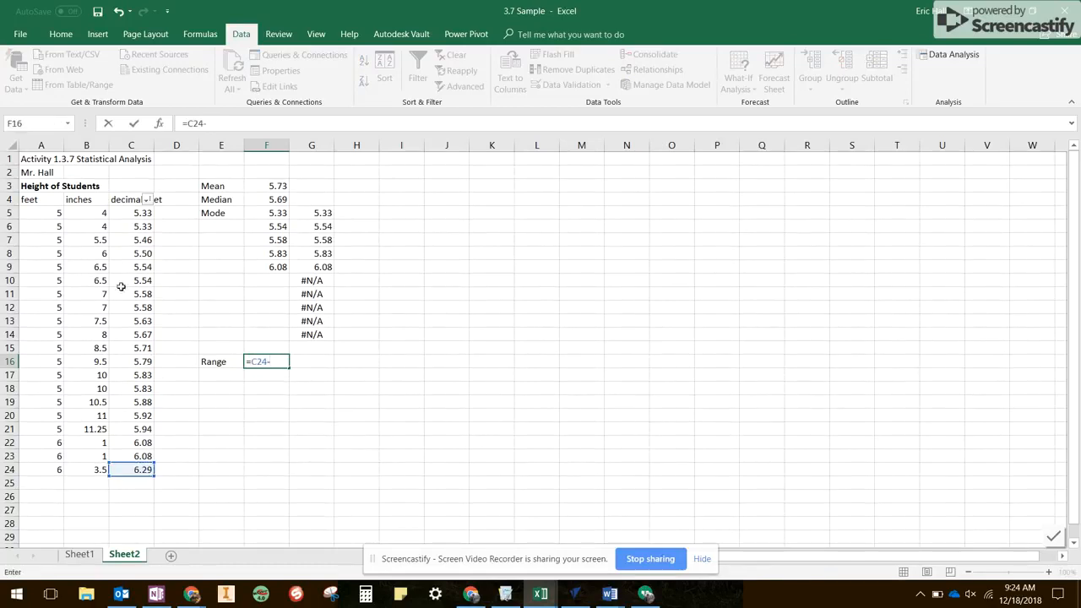
click(133, 213)
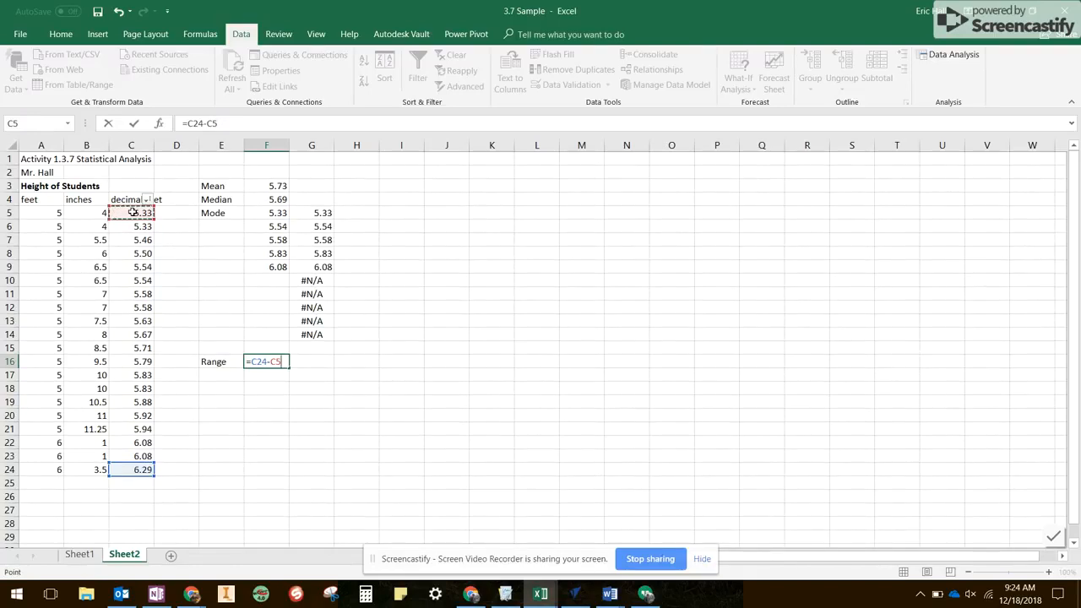
key(Return)
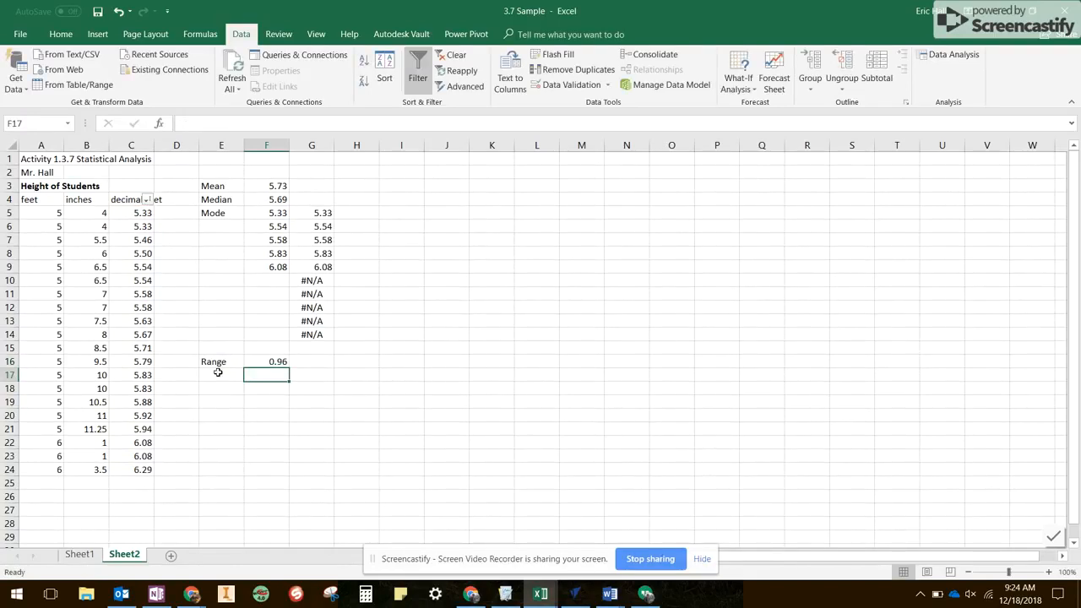
- Insert the STDEV function in E17 over the decimal feet range C5:C24
click(218, 371)
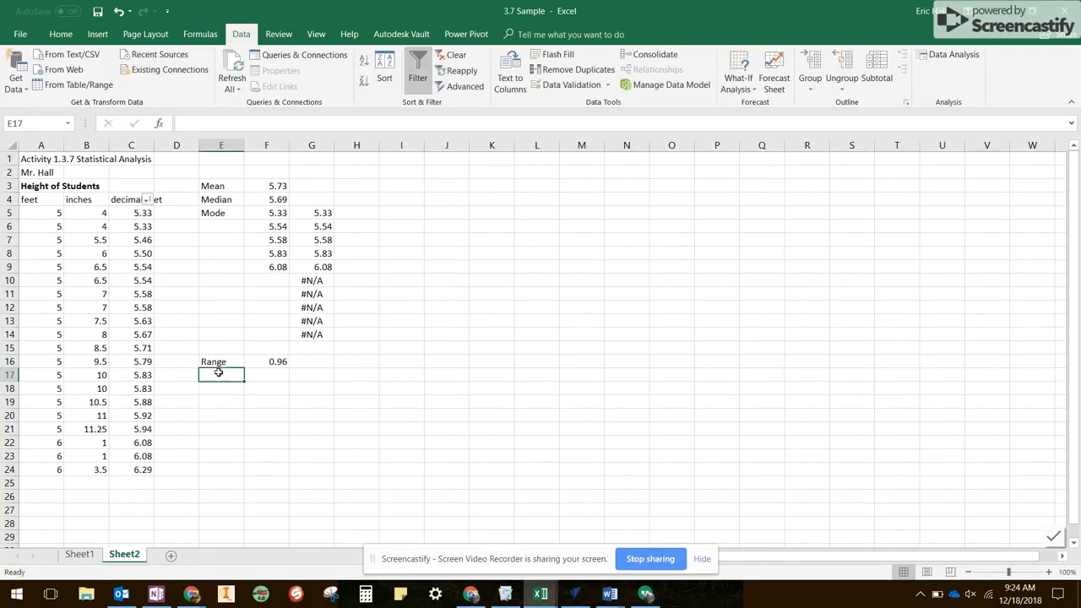
click(159, 124)
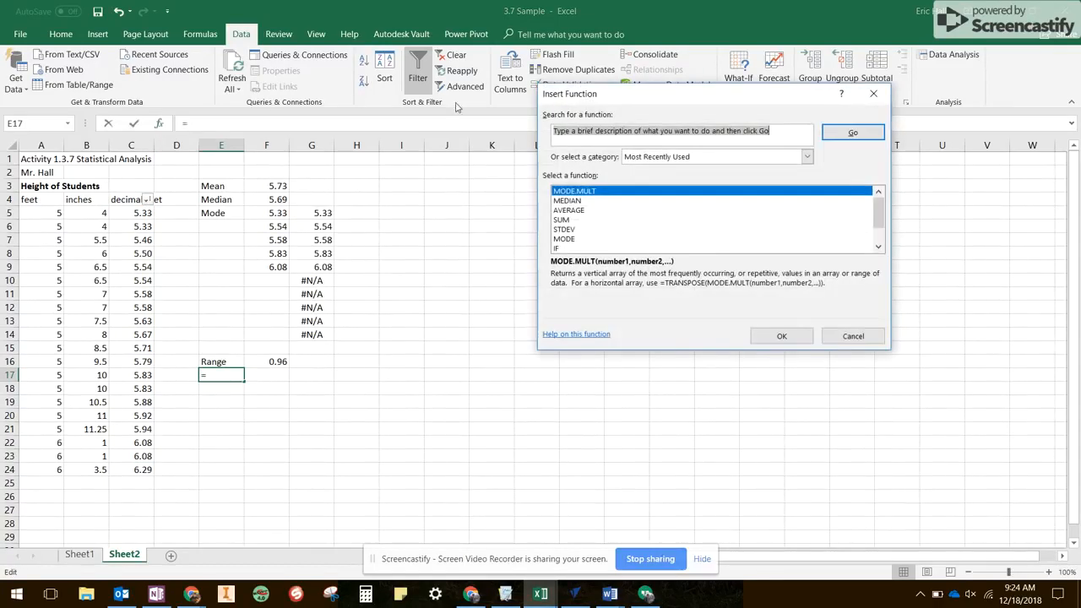
click(572, 229)
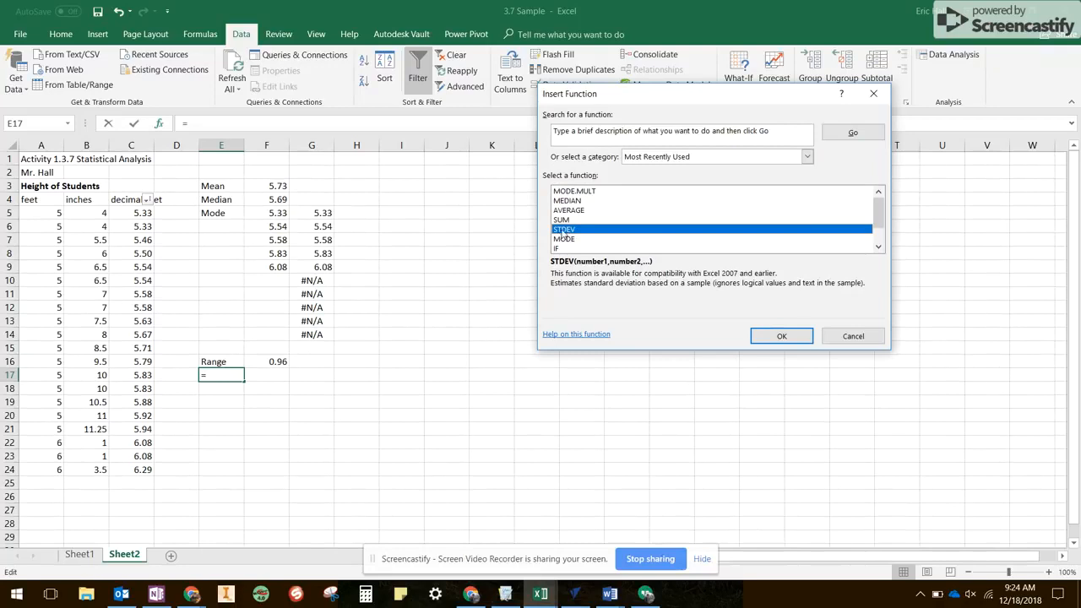
click(783, 336)
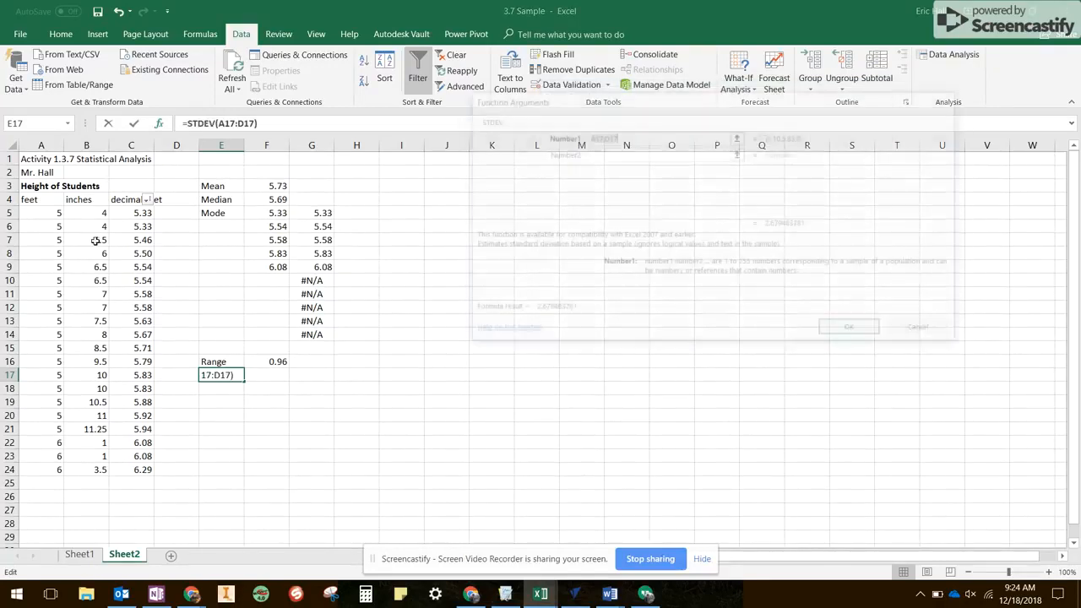
click(132, 215)
drag(132, 215, 135, 471)
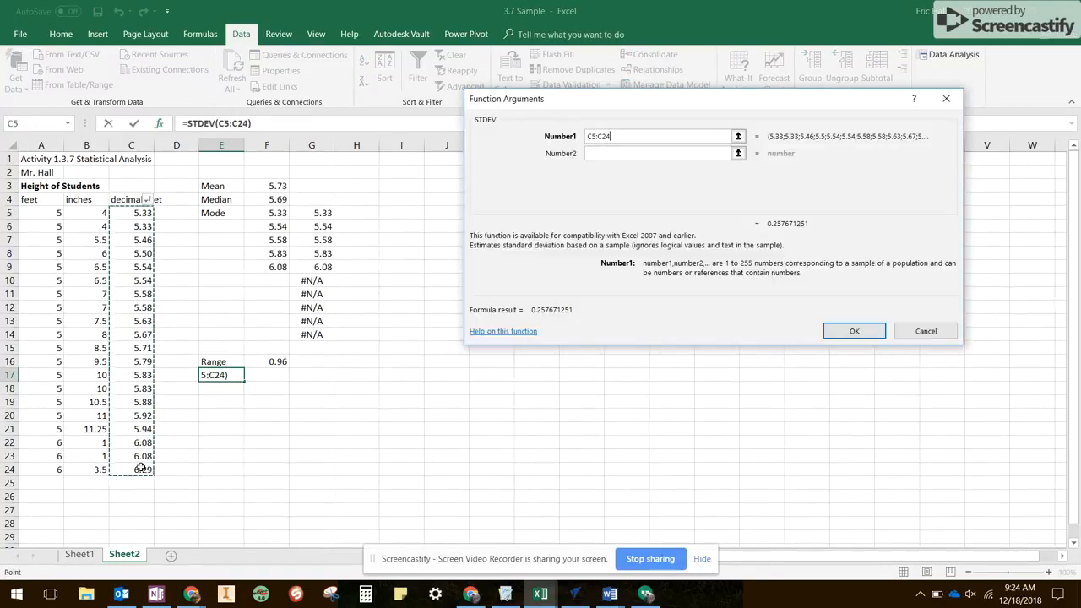
click(855, 331)
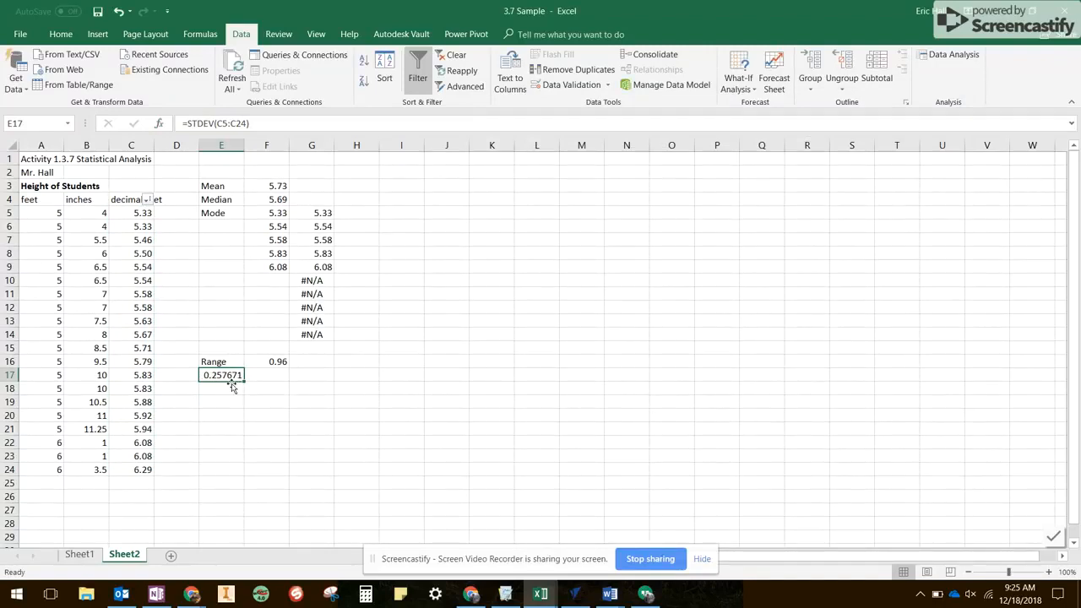
- Move the standard deviation formula from E17 to F17 and label E17 as Standard Deviation
drag(231, 386, 277, 387)
key(Left)
text(St)
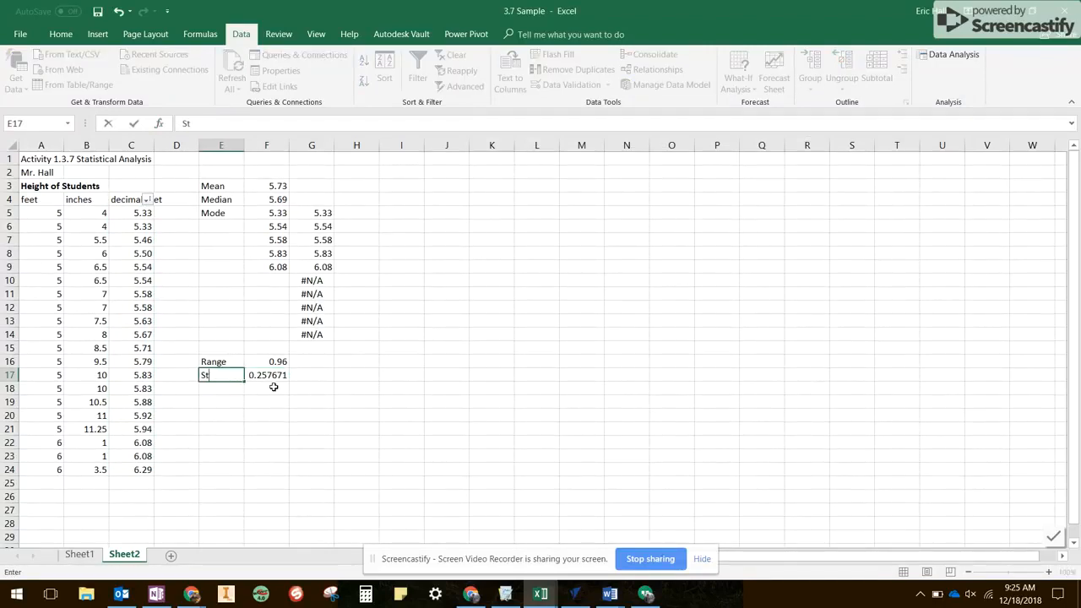
text(andard Deviation)
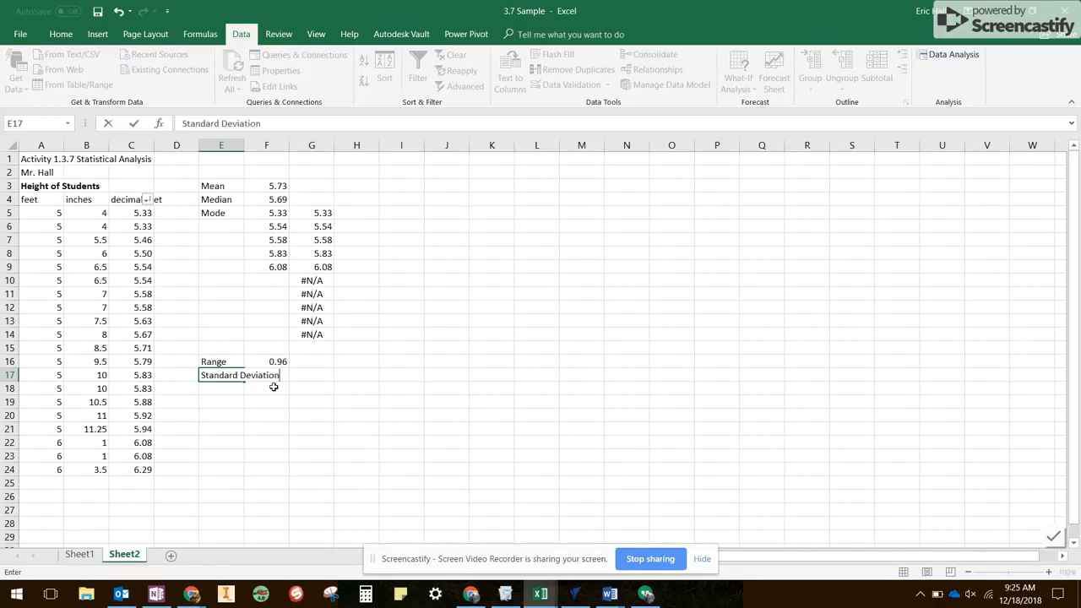
key(Return)
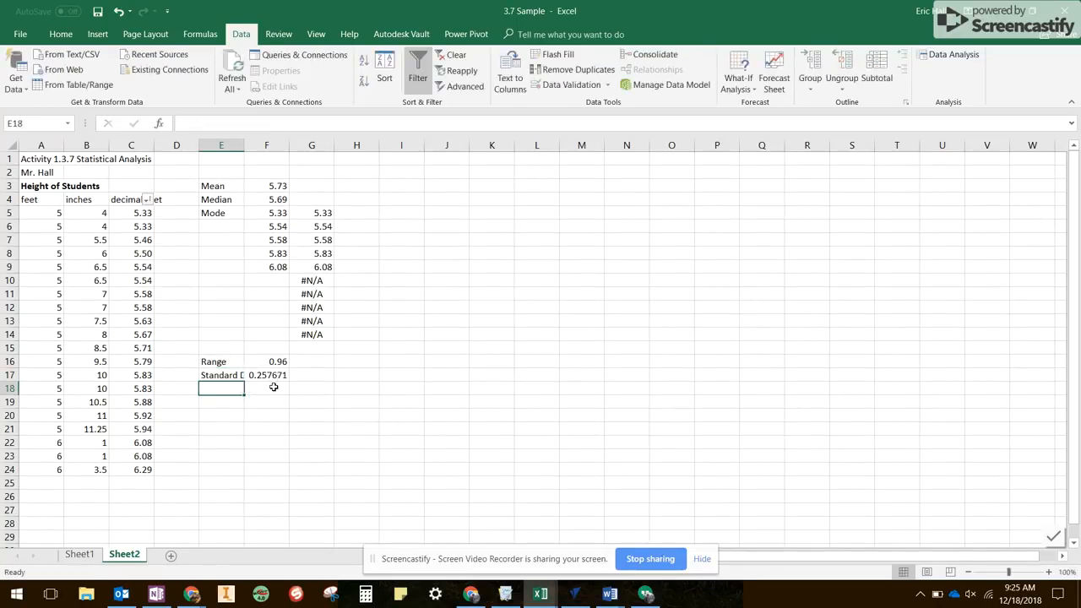
- Widen column E to fit the full Standard Deviation label and return to Sheet2 from the sample on Sheet1
click(229, 377)
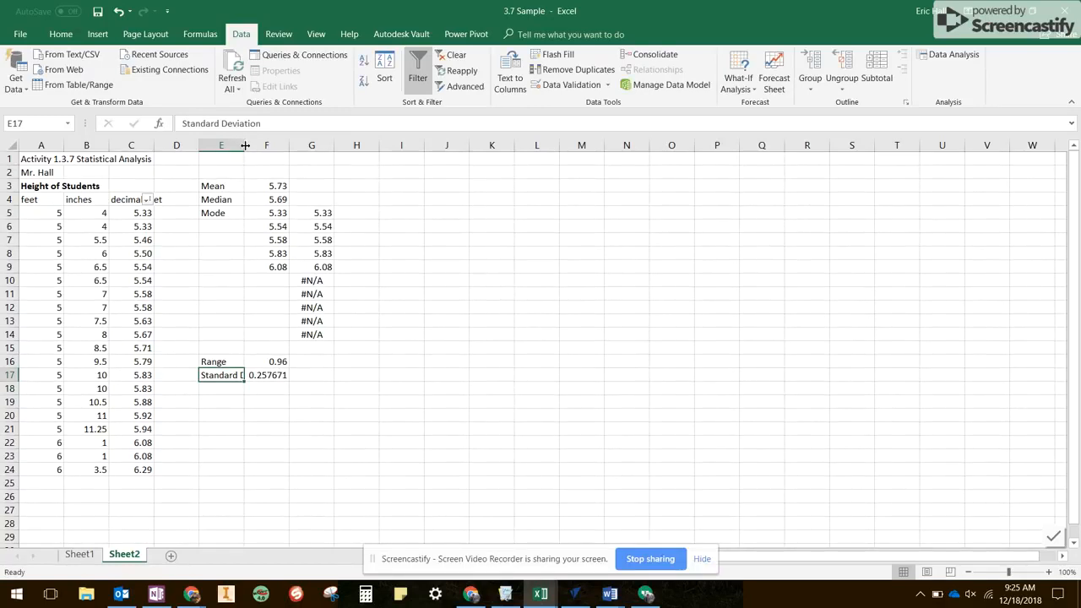
drag(245, 145, 278, 145)
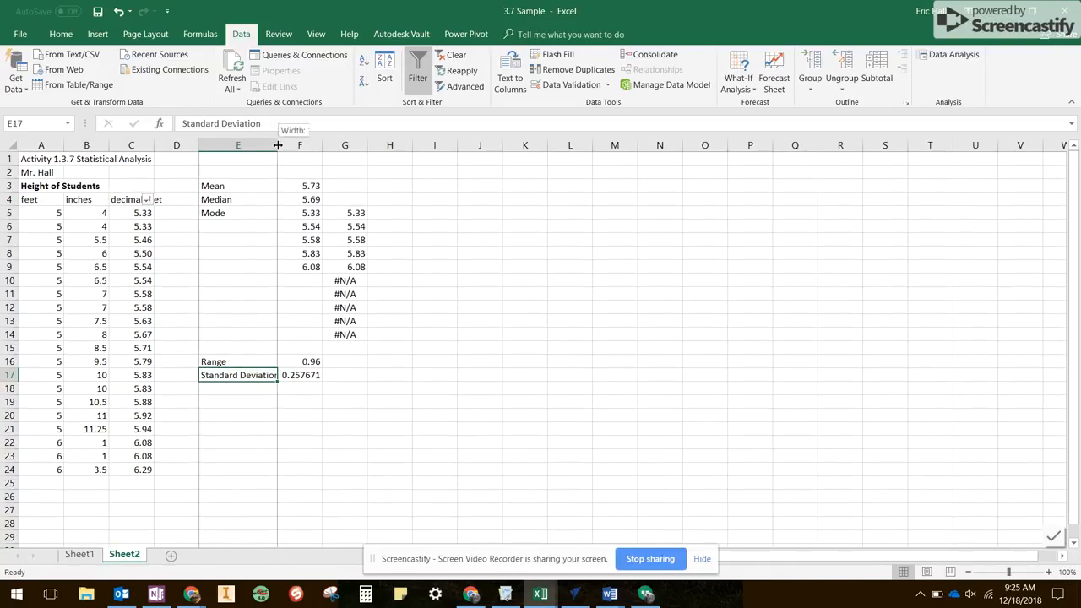
double_click(277, 145)
click(260, 398)
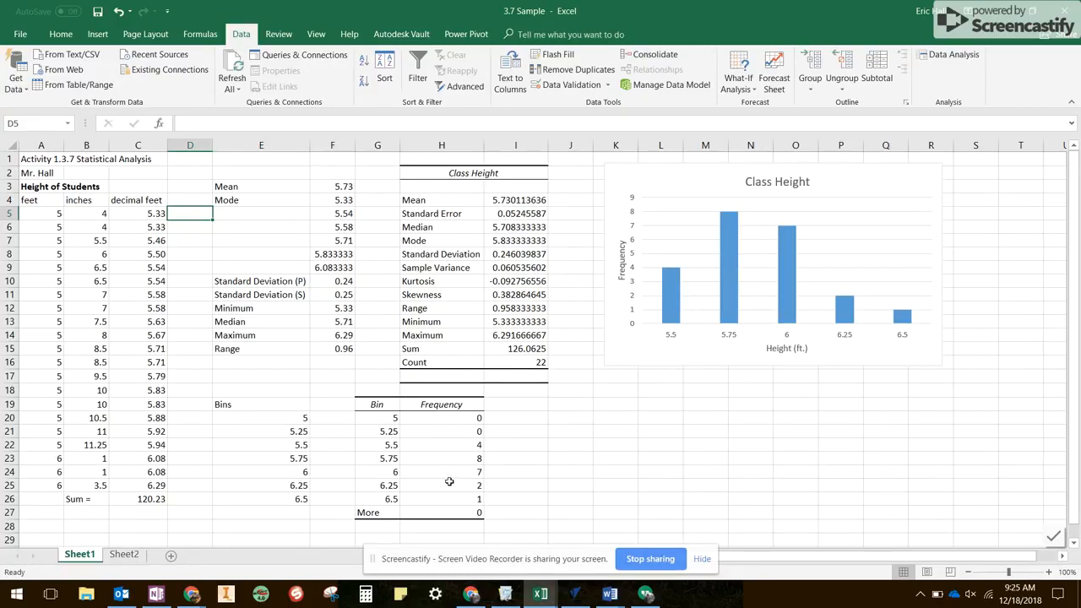
click(125, 555)
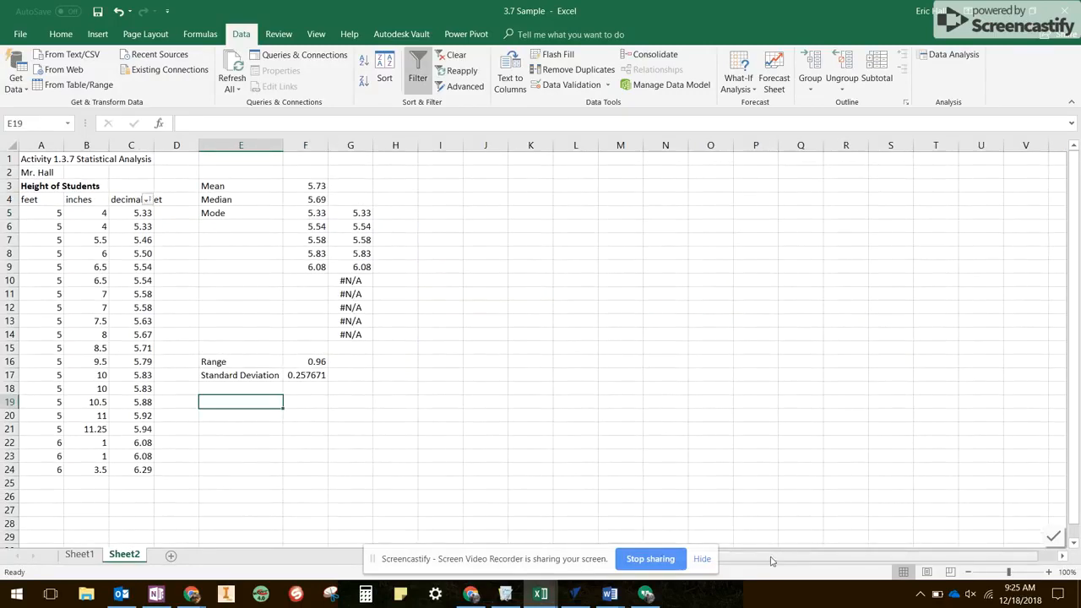